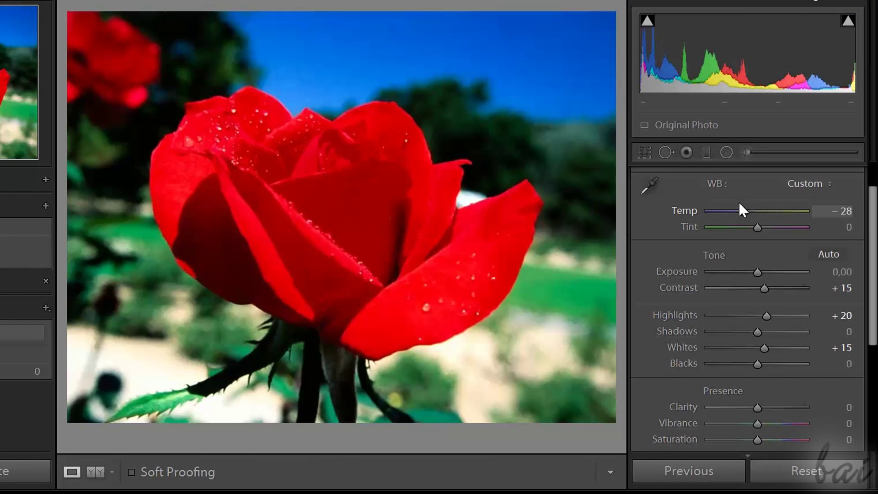
Step: Adjust the rose photo's white balance temperature and shift its Red and Orange hues
{"action": "left_click_drag", "start_coordinate": [739, 201], "coordinate": [780, 232]}
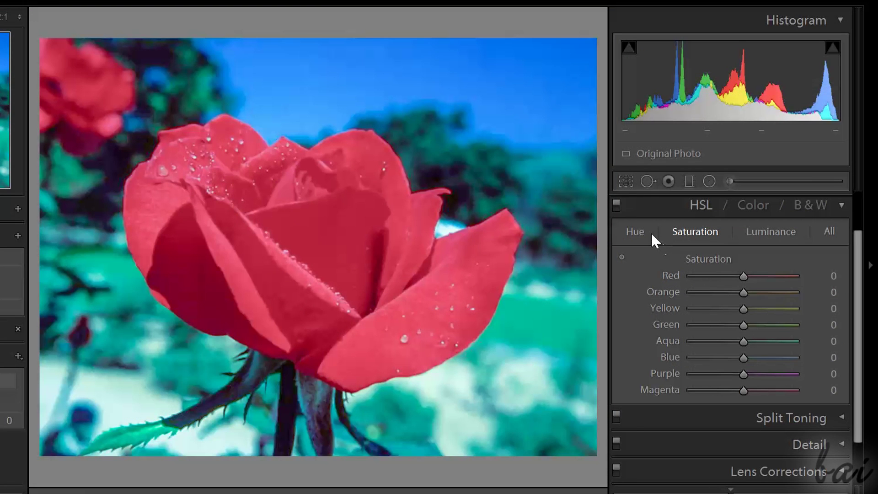
{"action": "left_click", "coordinate": [635, 231]}
{"action": "left_click_drag", "start_coordinate": [744, 276], "coordinate": [662, 284]}
{"action": "left_click_drag", "start_coordinate": [721, 279], "coordinate": [819, 298]}
{"action": "left_click_drag", "start_coordinate": [745, 292], "coordinate": [795, 292]}
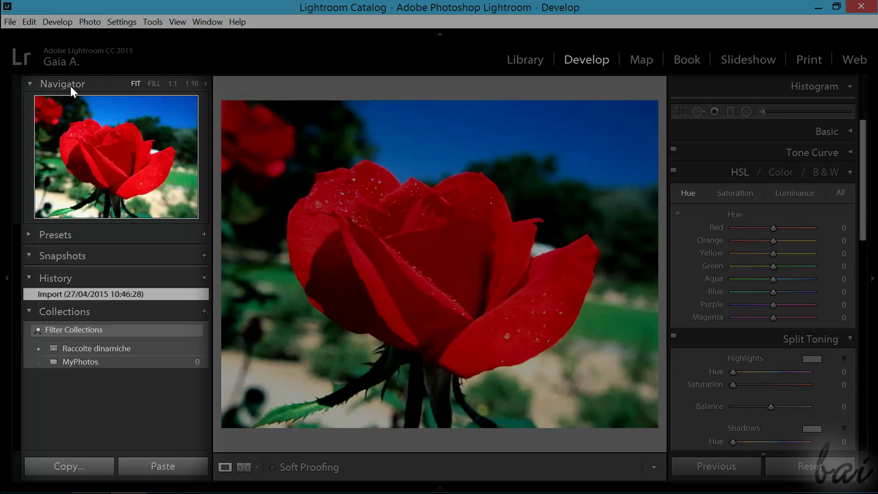
Step: Look through the available develop presets, leaving the Presets and Snapshots sections collapsed
{"action": "left_click", "coordinate": [29, 232]}
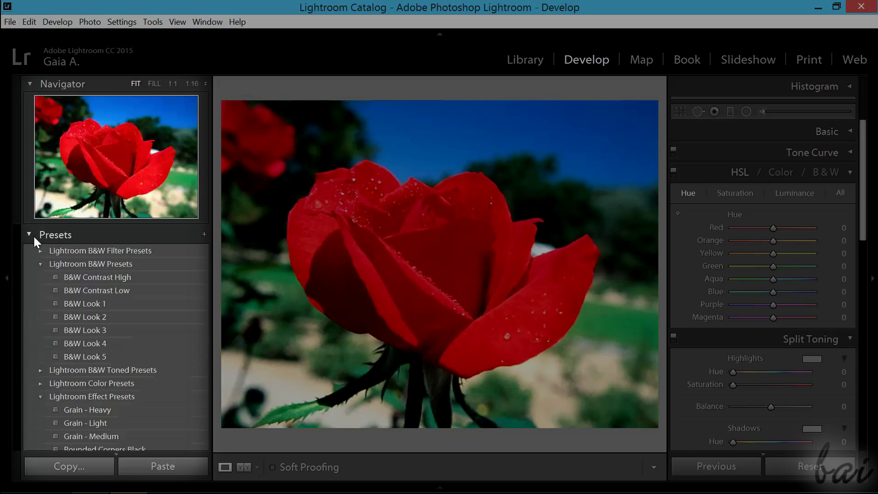
{"action": "left_click", "coordinate": [28, 232]}
{"action": "left_click", "coordinate": [31, 254]}
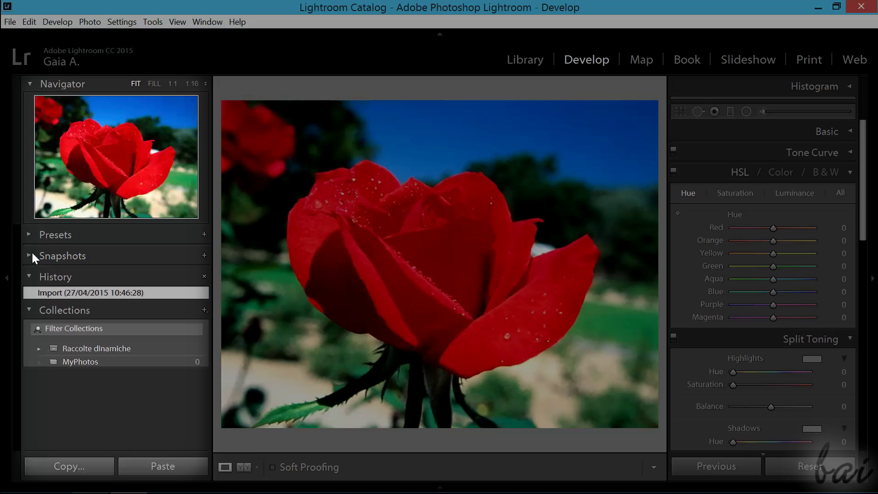
{"action": "left_click", "coordinate": [29, 254]}
{"action": "left_click", "coordinate": [30, 254]}
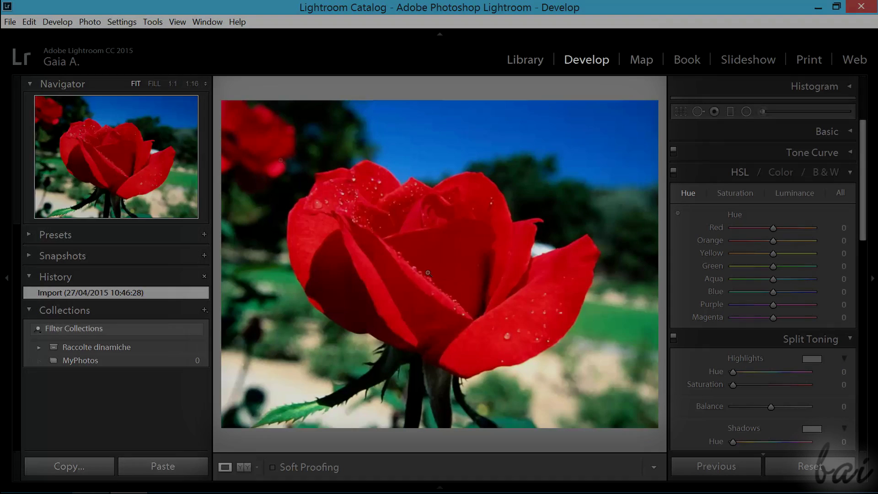
Step: View the rose photo at Fill zoom and look through the Library, Develop and Map modules
{"action": "left_click", "coordinate": [448, 246]}
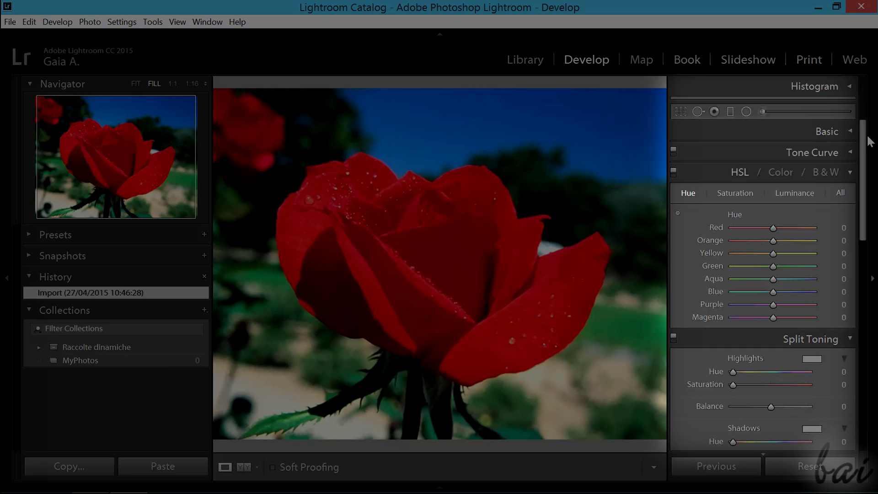
{"action": "left_click_drag", "start_coordinate": [865, 136], "coordinate": [851, 100]}
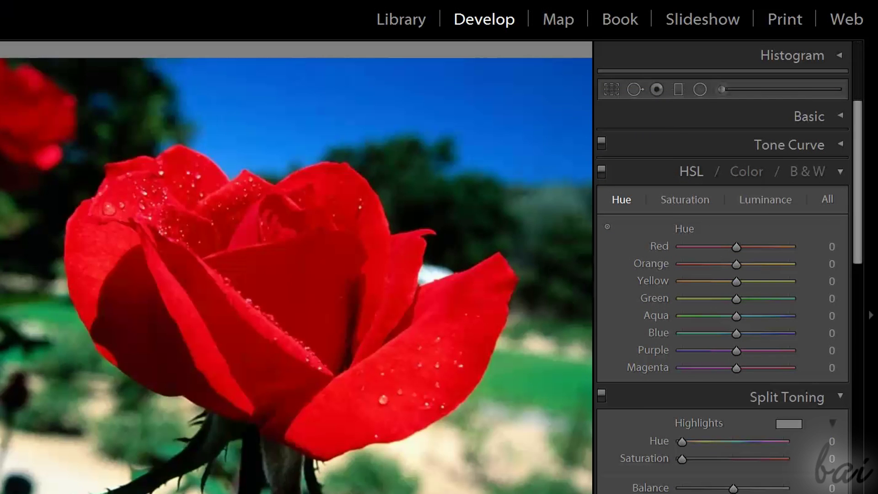
{"action": "left_click", "coordinate": [423, 22]}
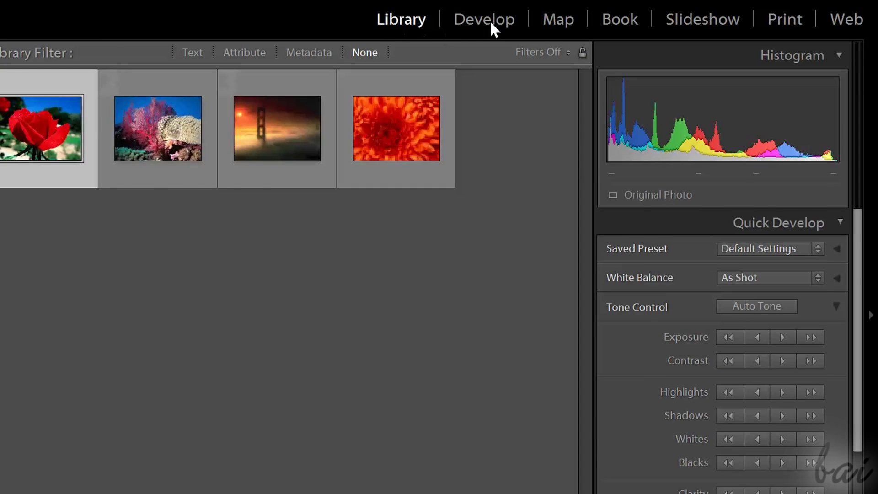
{"action": "left_click", "coordinate": [491, 23]}
{"action": "left_click", "coordinate": [559, 20]}
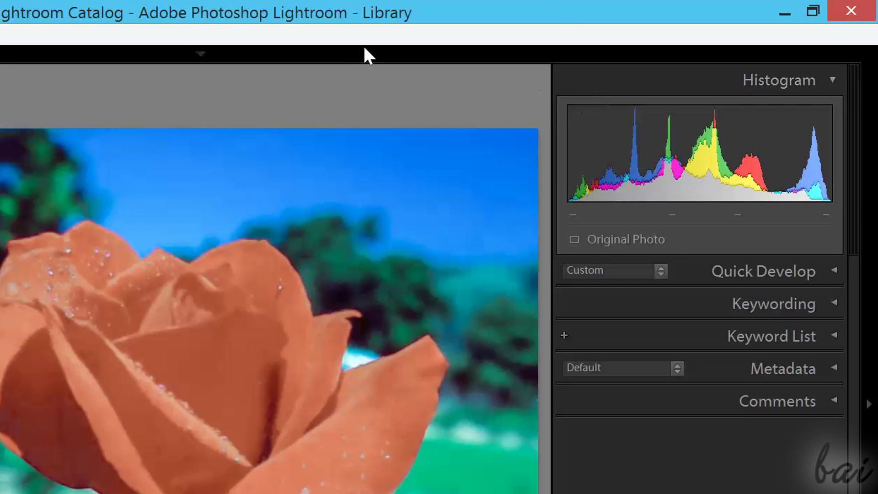
Step: View the coral, Golden Gate and chrysanthemum photos in turn from the filmstrip, and toggle the filmstrip's display
{"action": "mouse_move", "coordinate": [210, 61]}
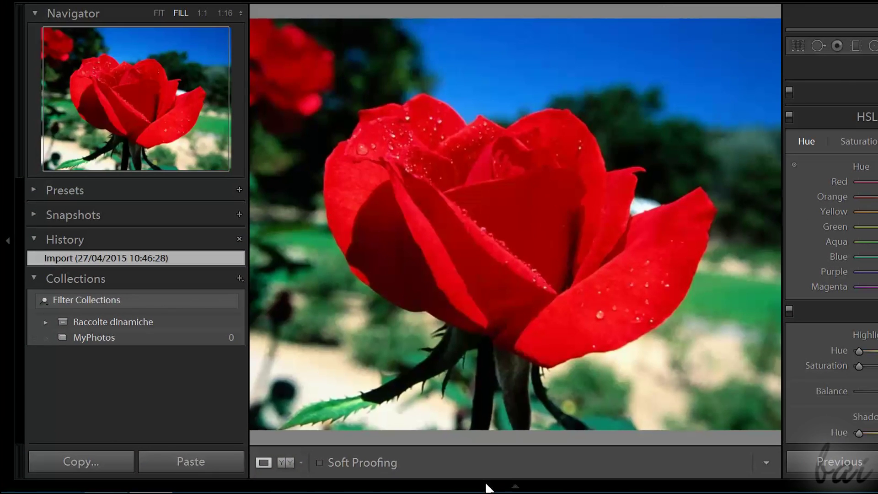
{"action": "mouse_move", "coordinate": [487, 487]}
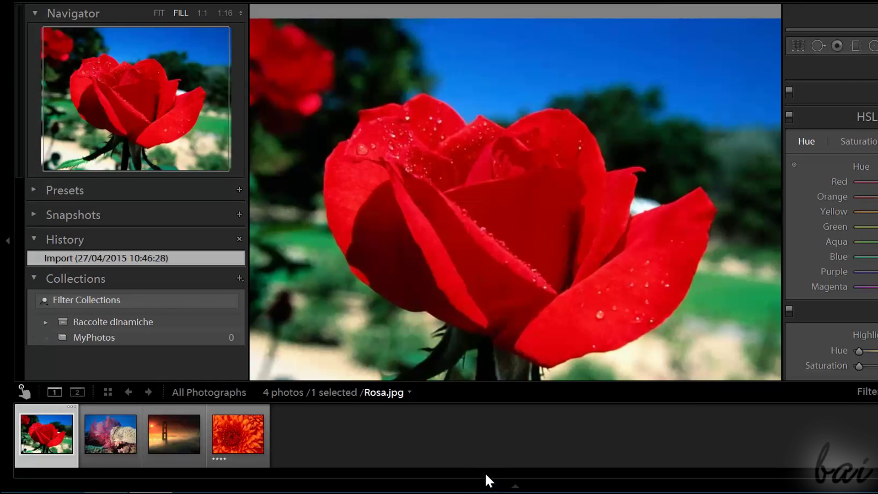
{"action": "left_click", "coordinate": [110, 435]}
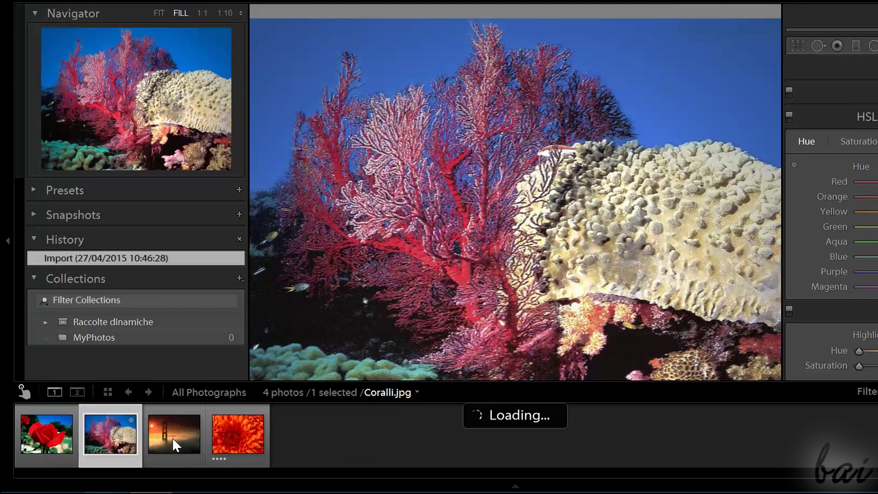
{"action": "left_click", "coordinate": [172, 437]}
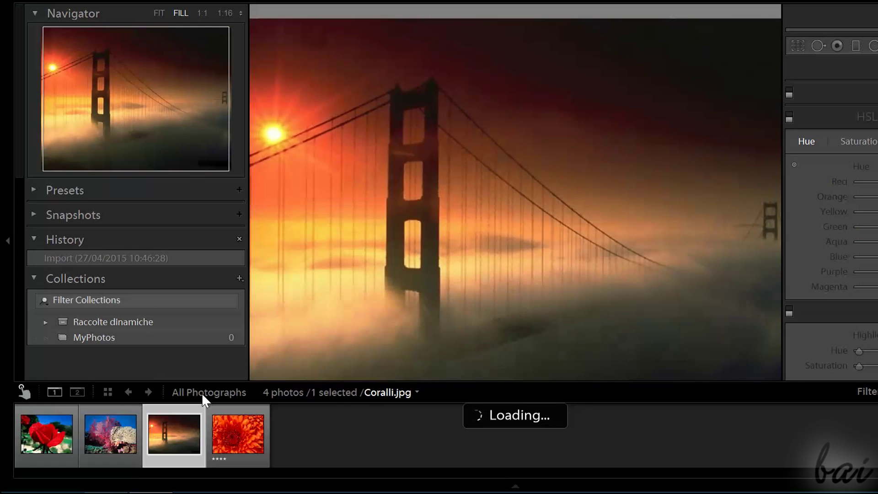
{"action": "left_click", "coordinate": [234, 428]}
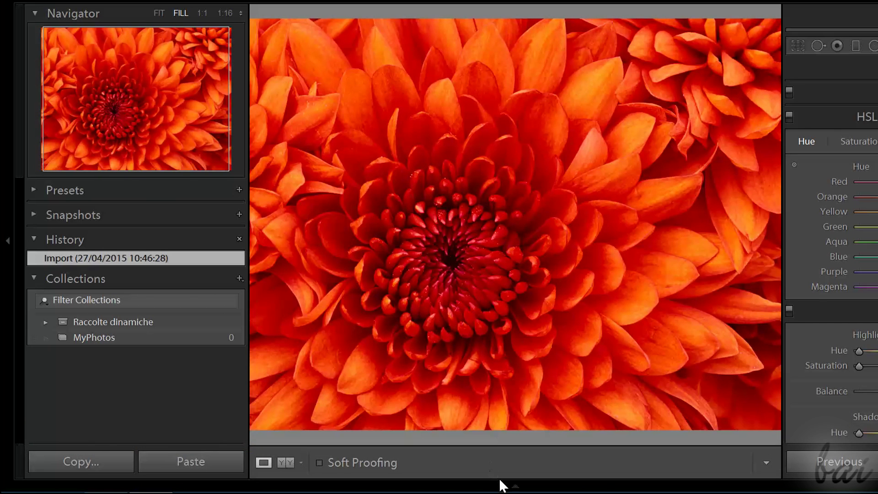
{"action": "mouse_move", "coordinate": [503, 484]}
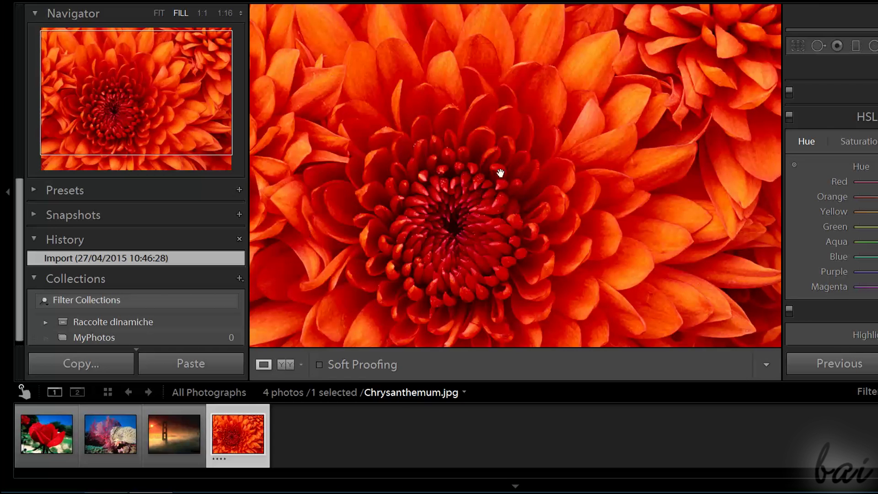
{"action": "left_click", "coordinate": [515, 487]}
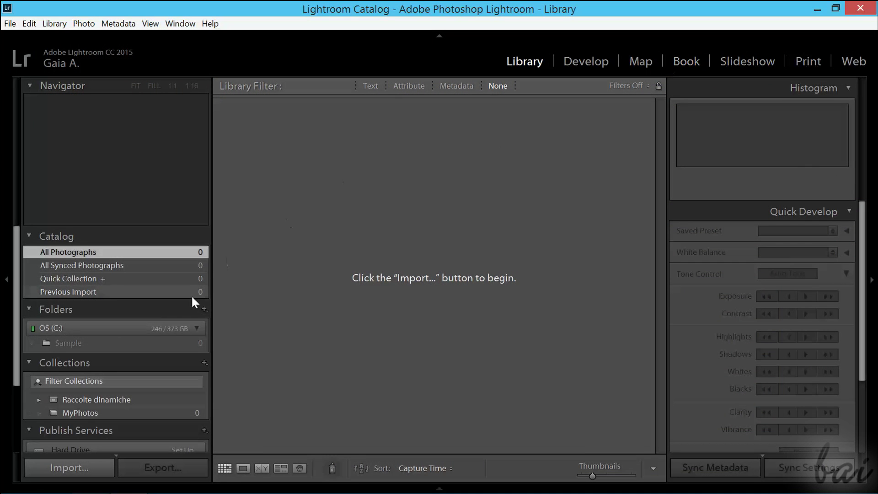
Step: Start a photo import and choose the Sample folder inside Desktop > Work on as the source
{"action": "scroll", "coordinate": [197, 274], "scroll_direction": "down", "scroll_amount": 3}
{"action": "scroll", "coordinate": [152, 287], "scroll_direction": "down", "scroll_amount": 1}
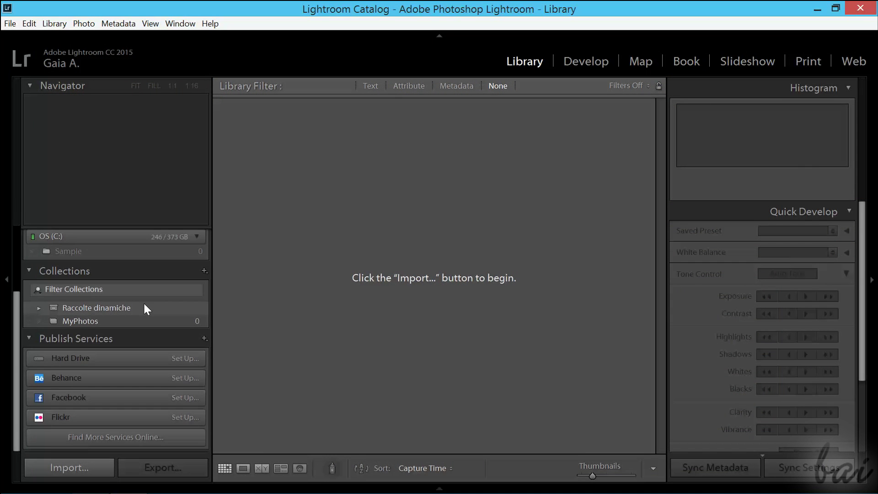
{"action": "scroll", "coordinate": [143, 301], "scroll_direction": "up", "scroll_amount": 3}
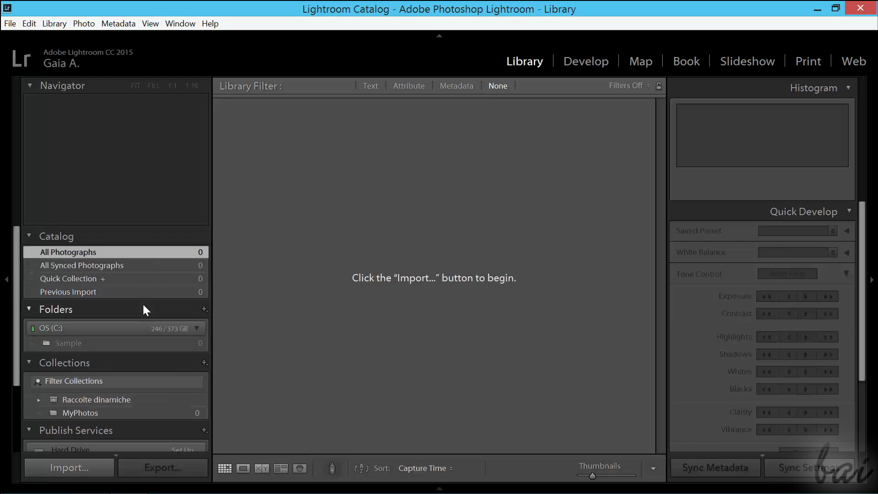
{"action": "left_click", "coordinate": [70, 468]}
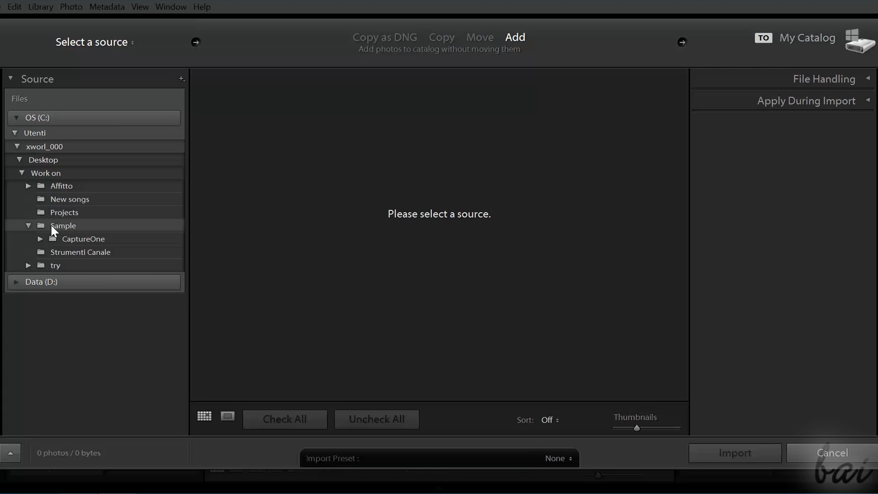
{"action": "left_click", "coordinate": [40, 219]}
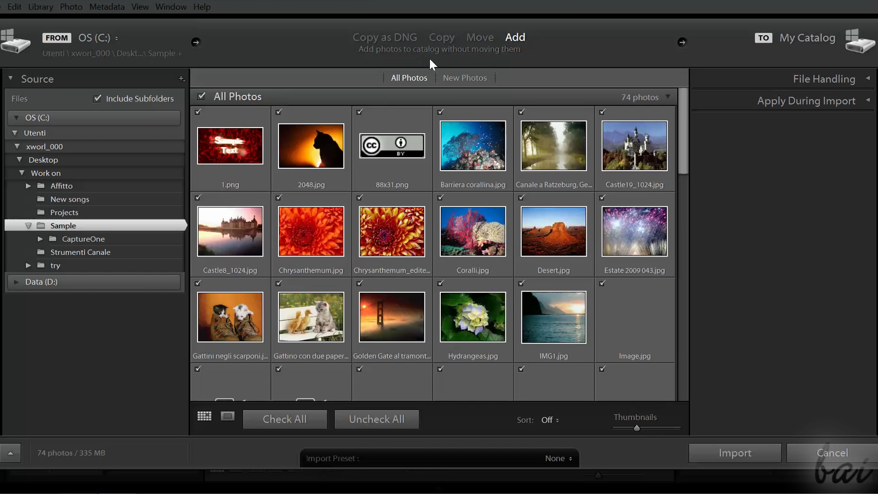
Step: Browse the photo and video thumbnails of the Sample folder, including the Island of Tahaa and satellite images
{"action": "scroll", "coordinate": [550, 231], "scroll_direction": "down", "scroll_amount": 3}
{"action": "left_click", "coordinate": [471, 229]}
{"action": "left_click", "coordinate": [398, 225]}
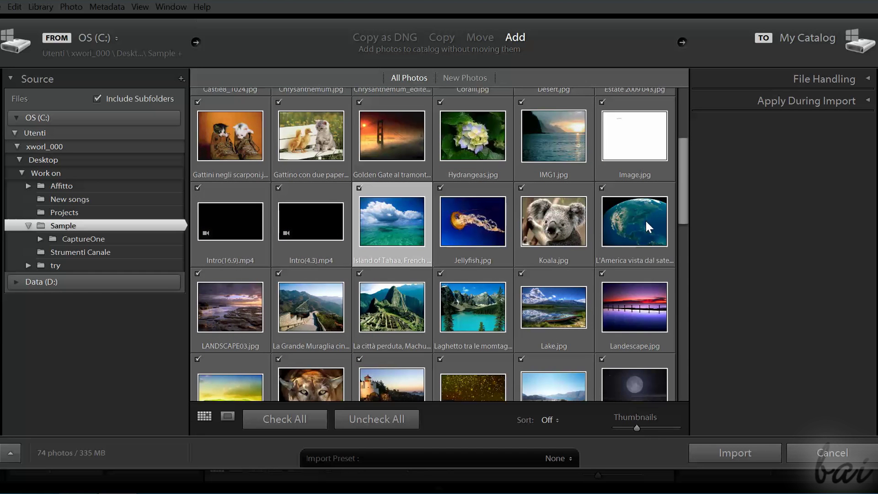
{"action": "left_click", "coordinate": [645, 219]}
{"action": "left_click_drag", "start_coordinate": [685, 196], "coordinate": [679, 313]}
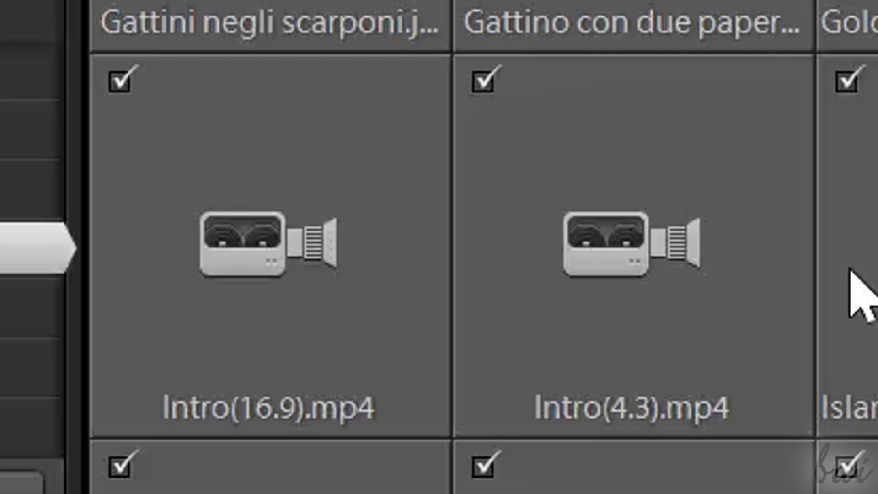
{"action": "left_click", "coordinate": [622, 236]}
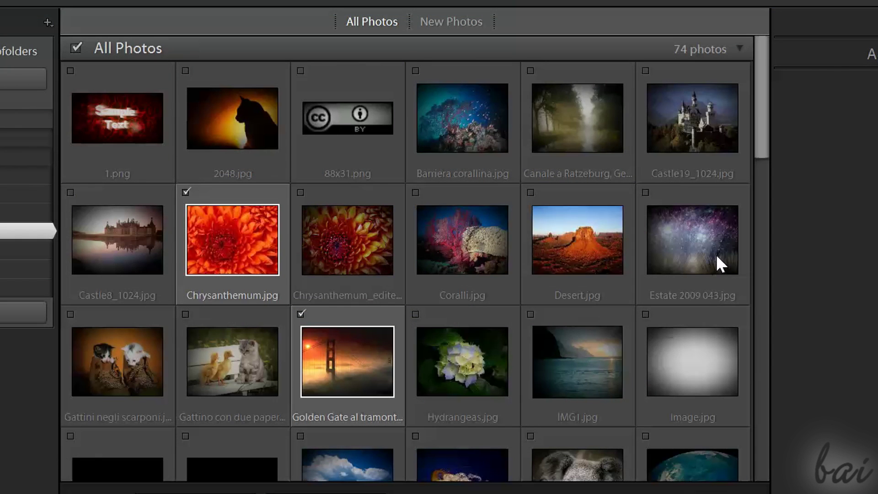
Step: Mark Coralli.jpg for import, and try excluding and including all photos at once
{"action": "left_click", "coordinate": [425, 191]}
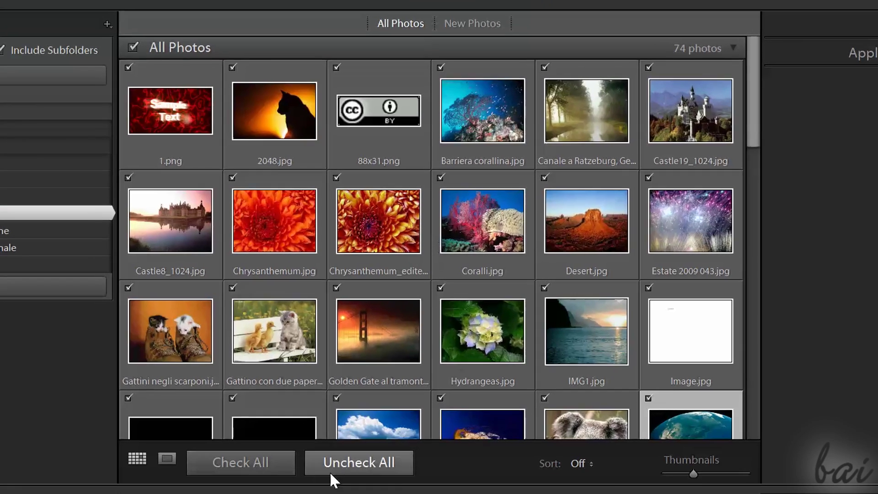
{"action": "left_click", "coordinate": [353, 435]}
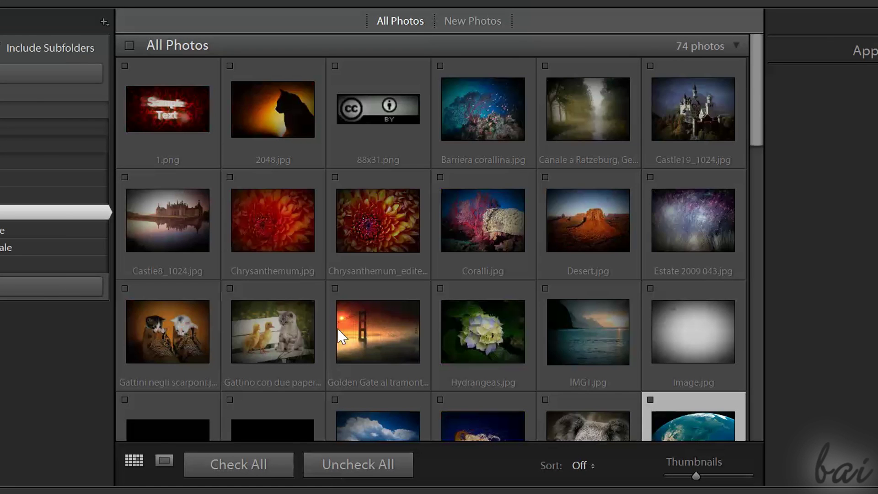
{"action": "left_click", "coordinate": [264, 463]}
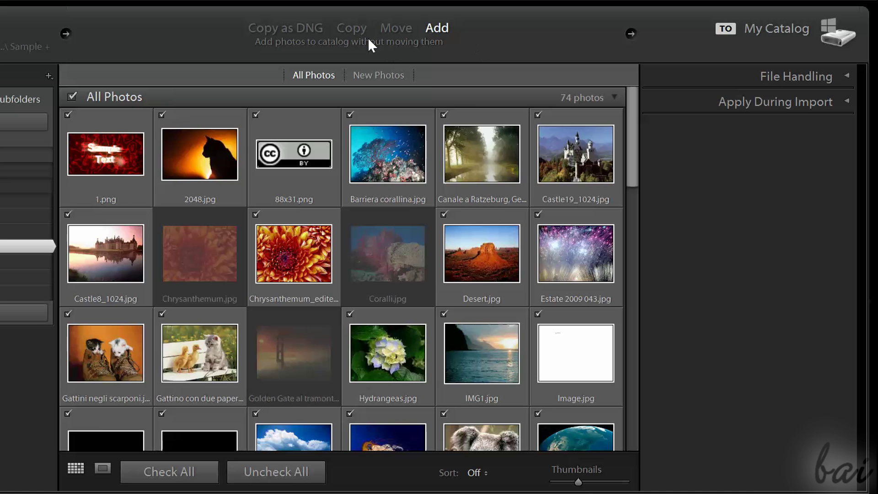
Step: Try the Copy and Move import methods for the source photos
{"action": "left_click", "coordinate": [357, 26]}
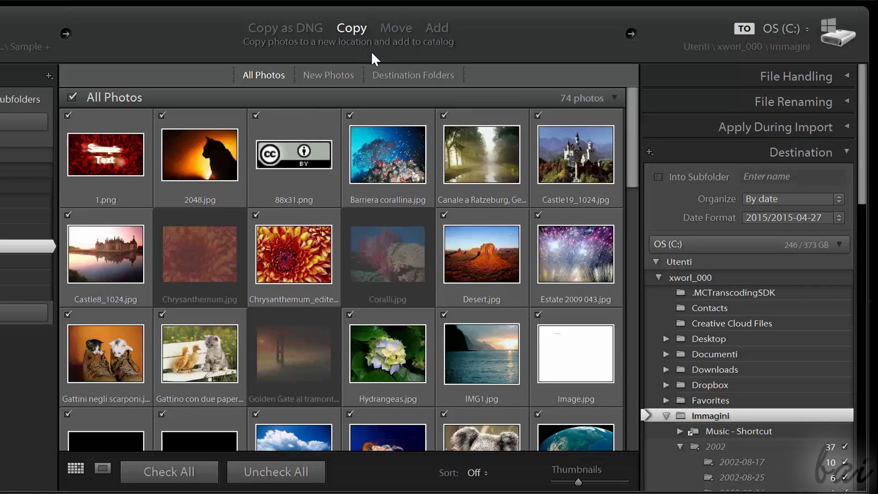
{"action": "left_click", "coordinate": [392, 26]}
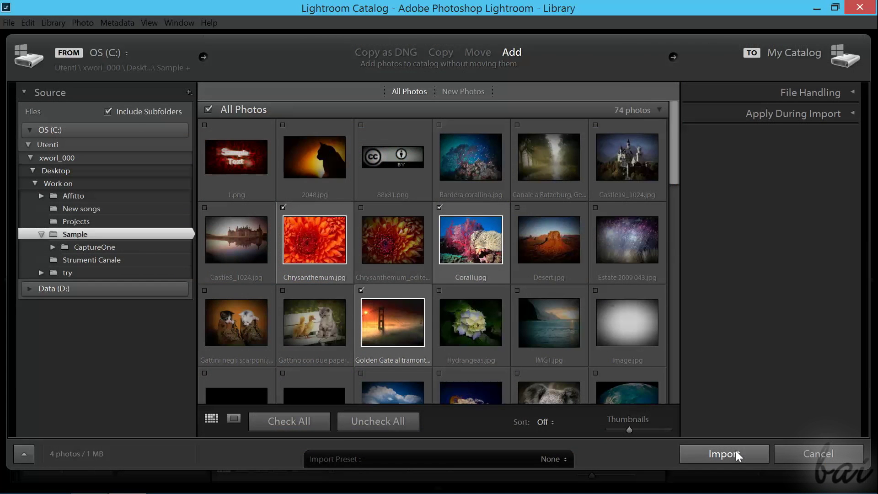
Step: Import the checked photos with the Add method and display All Photographs in the catalog
{"action": "left_click", "coordinate": [736, 451]}
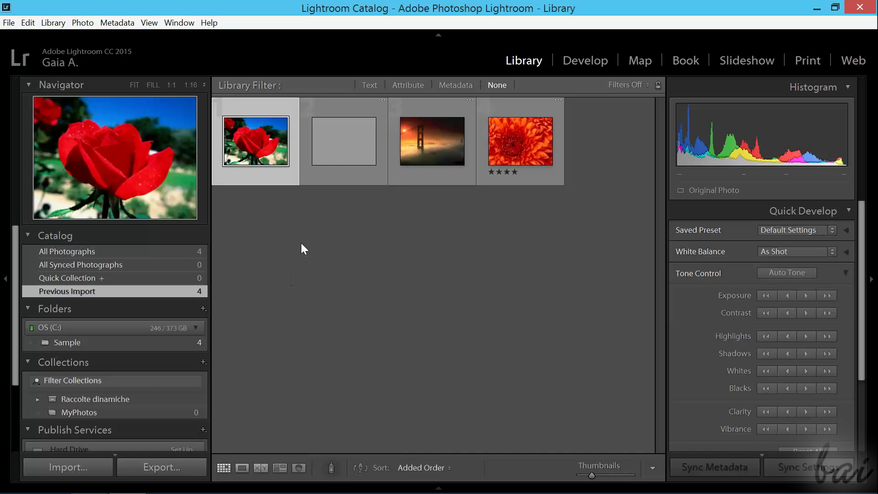
{"action": "left_click", "coordinate": [90, 251]}
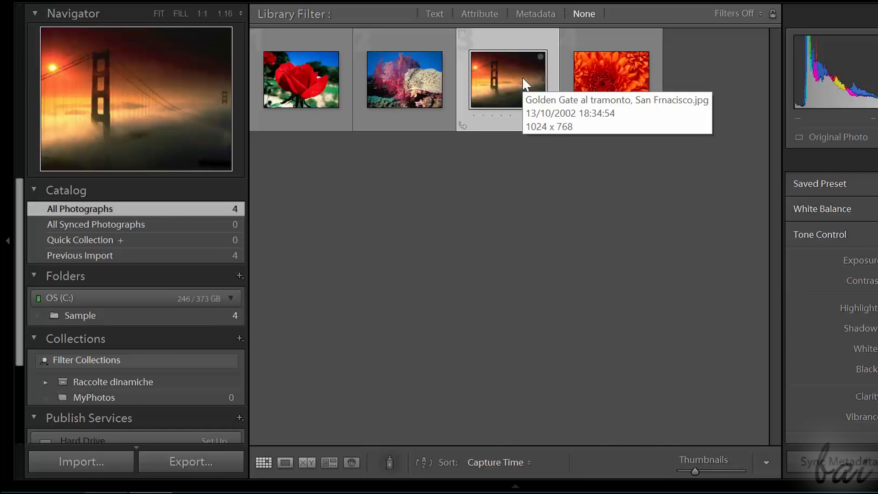
Step: Remove the coral photo from the catalog without deleting its file from disk
{"action": "left_click", "coordinate": [414, 82]}
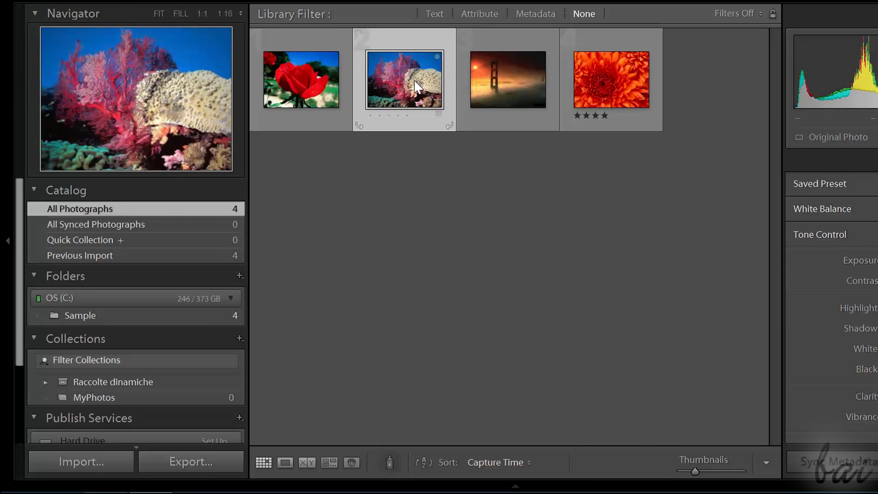
{"action": "right_click", "coordinate": [416, 86]}
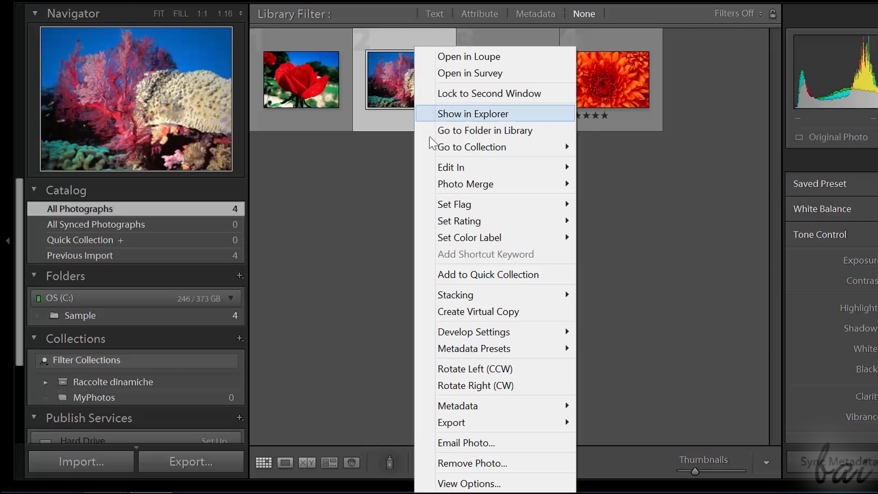
{"action": "left_click", "coordinate": [478, 469]}
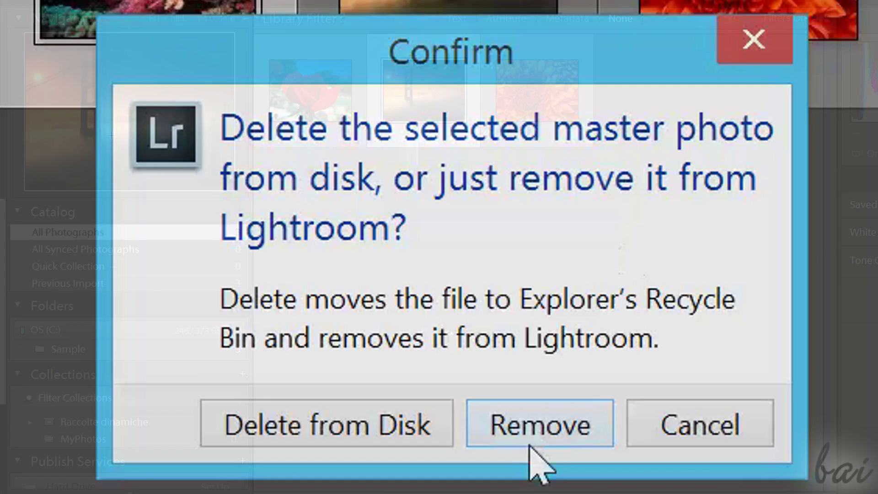
{"action": "left_click", "coordinate": [532, 441]}
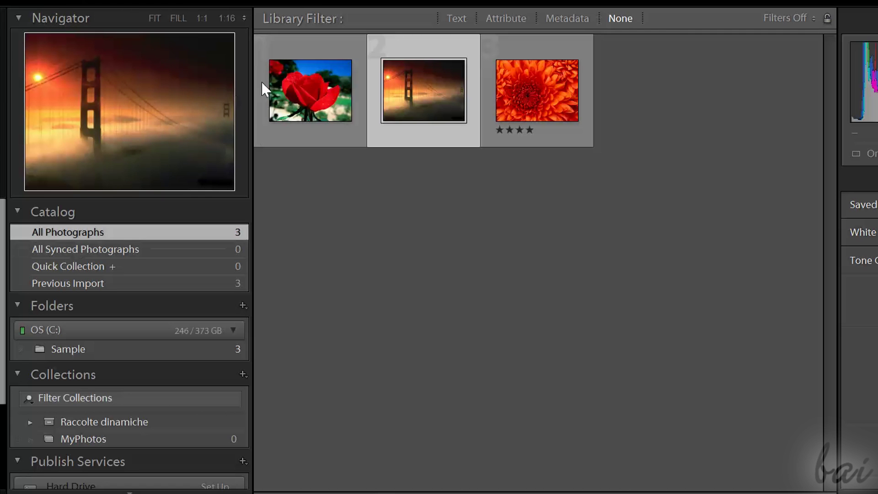
Step: Select the rose photo and the chrysanthemum photo one after the other in the library grid
{"action": "left_click", "coordinate": [301, 80]}
{"action": "left_click", "coordinate": [503, 94]}
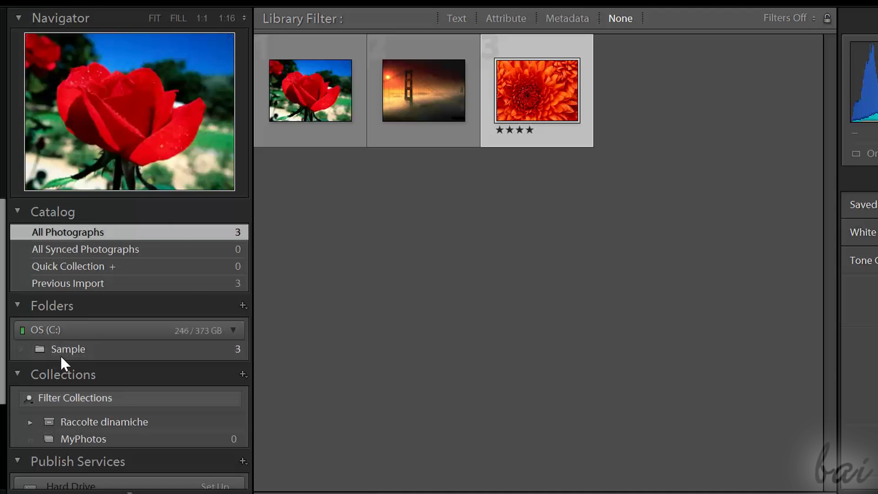
Step: Look through the folders, collections and publish services, and preview the rose, bridge and chrysanthemum photos one after the other
{"action": "scroll", "coordinate": [60, 357], "scroll_direction": "down", "scroll_amount": 1}
{"action": "scroll", "coordinate": [93, 356], "scroll_direction": "down", "scroll_amount": 1}
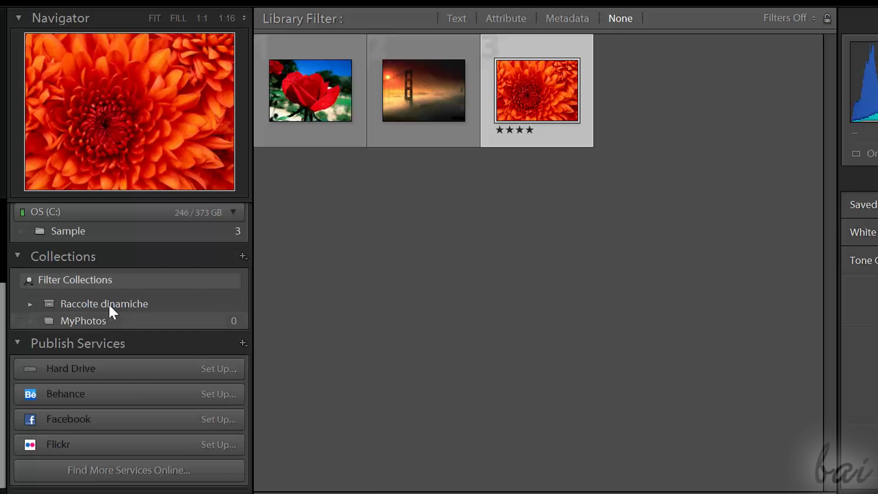
{"action": "scroll", "coordinate": [109, 299], "scroll_direction": "up", "scroll_amount": 2}
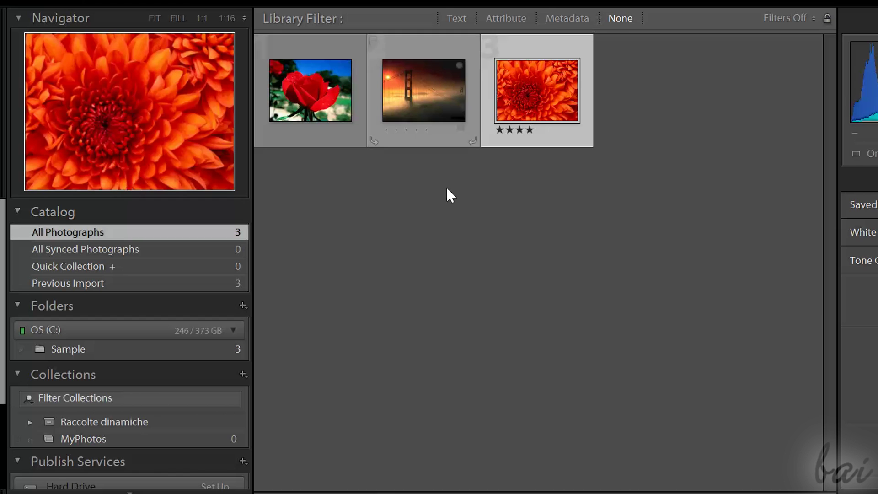
{"action": "left_click", "coordinate": [314, 89]}
{"action": "left_click", "coordinate": [372, 84]}
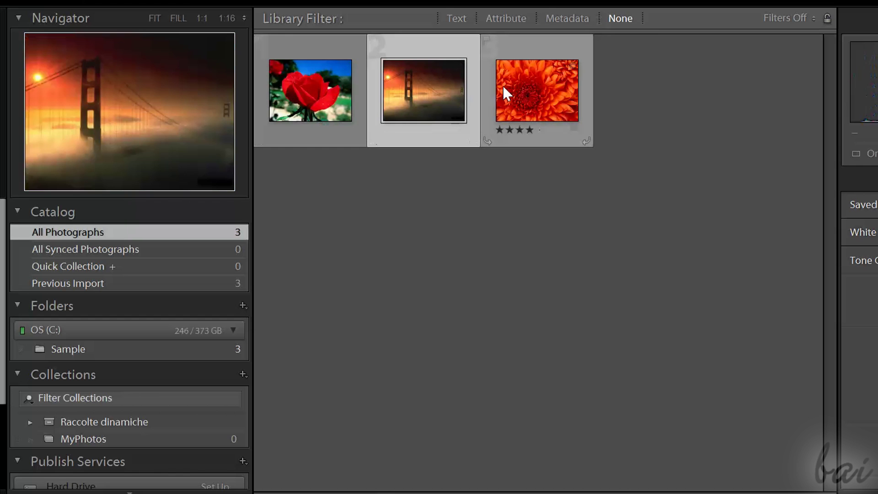
{"action": "left_click", "coordinate": [503, 84]}
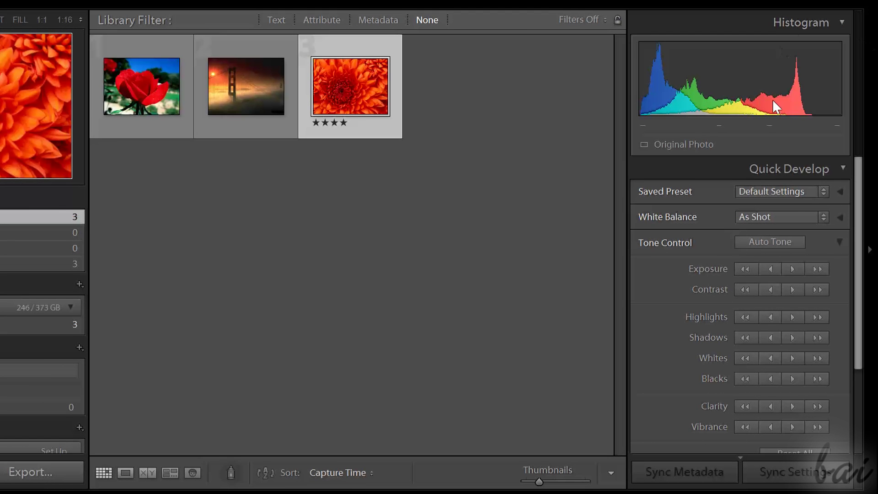
Step: Collapse the Quick Develop section and enlarge the library thumbnails so the three photos fill the grid's width
{"action": "scroll", "coordinate": [847, 256], "scroll_direction": "down", "scroll_amount": 3}
{"action": "scroll", "coordinate": [848, 256], "scroll_direction": "up", "scroll_amount": 3}
{"action": "left_click", "coordinate": [844, 168]}
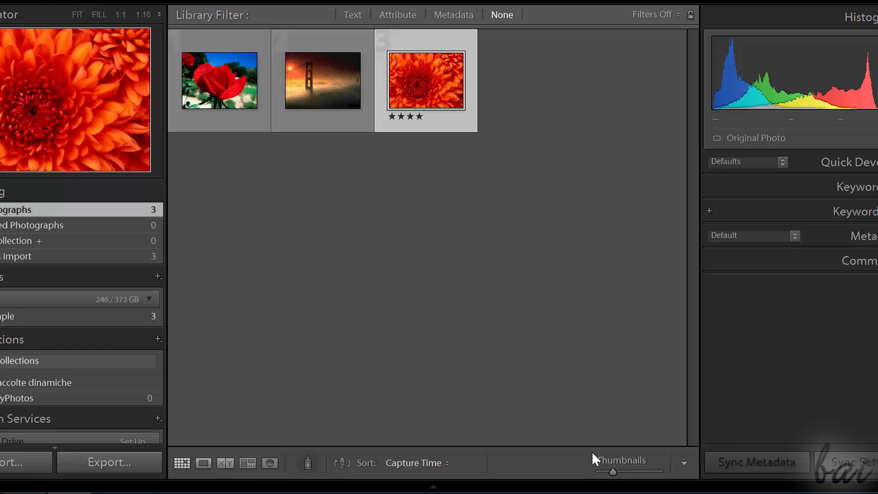
{"action": "mouse_move", "coordinate": [614, 471]}
{"action": "left_mouse_down"}
{"action": "mouse_move", "coordinate": [637, 468]}
{"action": "mouse_move", "coordinate": [620, 472]}
{"action": "mouse_move", "coordinate": [628, 473]}
{"action": "left_mouse_up"}
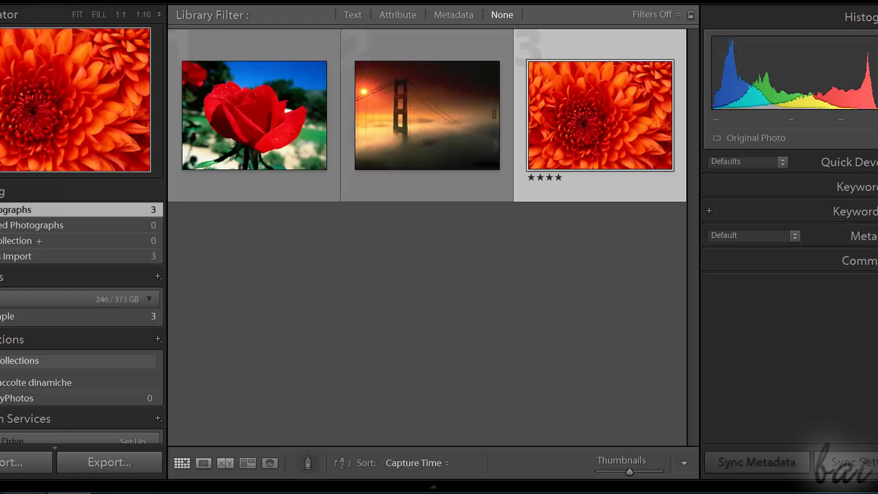
Step: Switch to Loupe view and browse the three photos one by one, finishing on the rose photo
{"action": "left_click", "coordinate": [205, 461]}
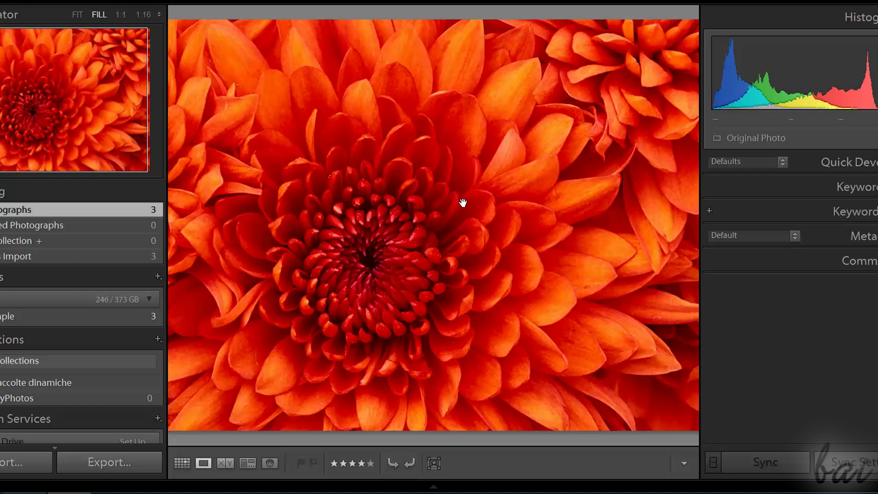
{"action": "key", "text": "Right"}
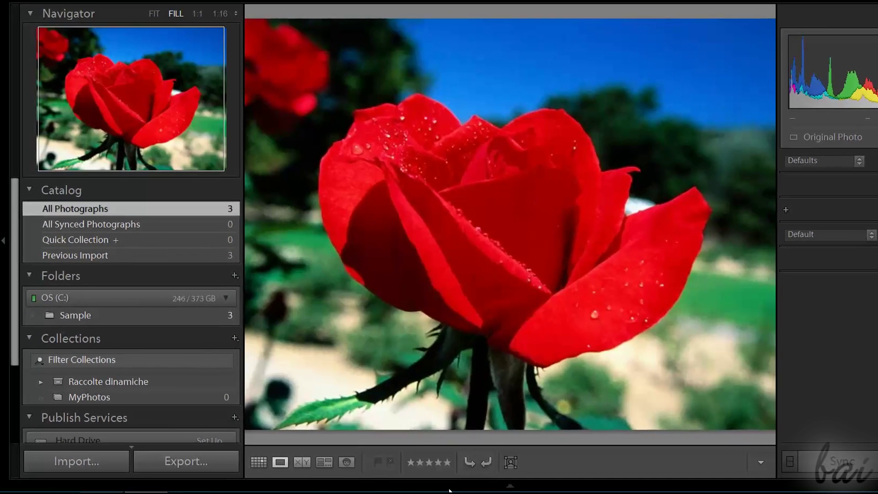
{"action": "mouse_move", "coordinate": [449, 489]}
{"action": "left_click", "coordinate": [96, 434]}
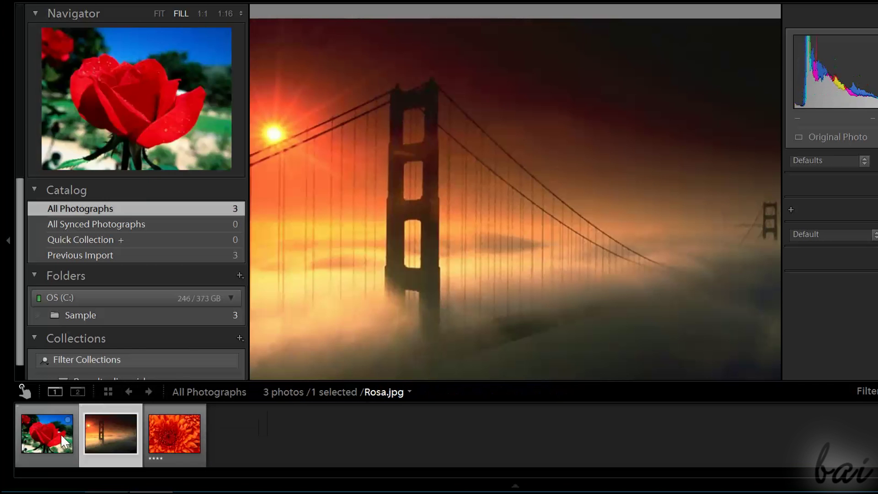
{"action": "left_click", "coordinate": [60, 434]}
{"action": "left_click", "coordinate": [157, 437]}
{"action": "left_click", "coordinate": [111, 433]}
{"action": "left_click", "coordinate": [47, 433]}
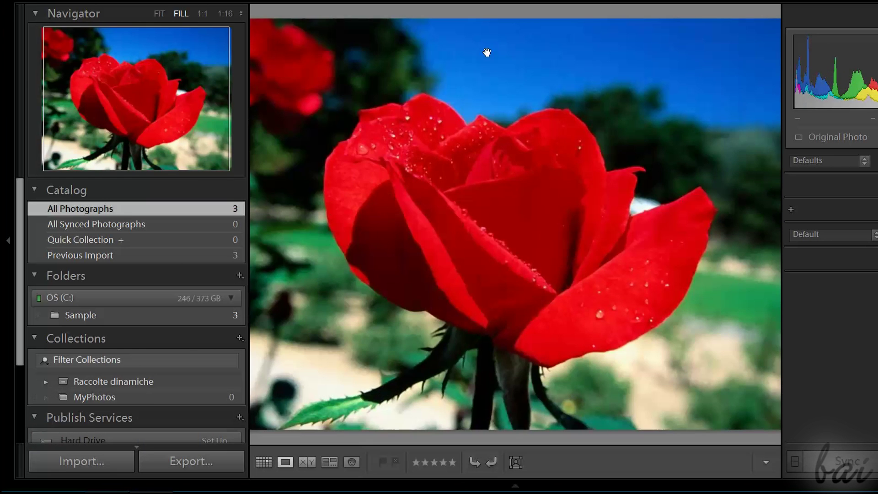
Step: Zoom the rose photo out to 1:2 and in to 2:1 in Loupe view
{"action": "key", "text": "ctrl+minus"}
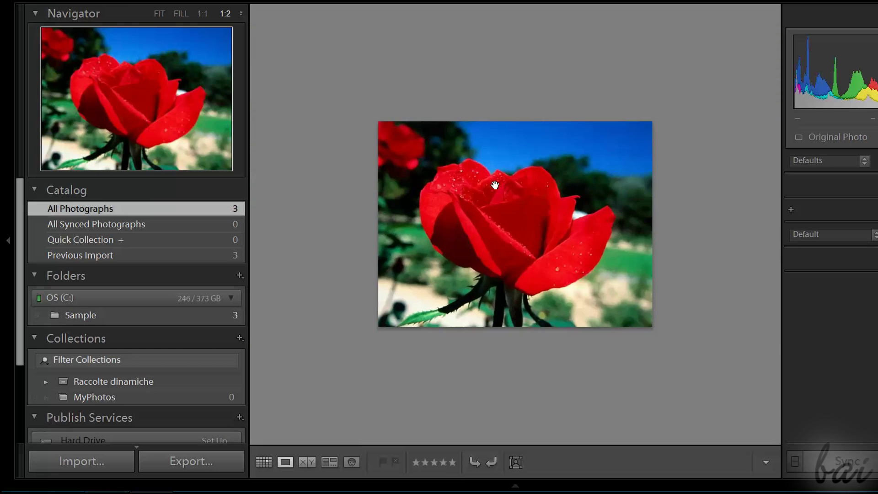
{"action": "key", "text": "ctrl+equal"}
{"action": "key", "text": "ctrl+equal"}
{"action": "key", "text": "ctrl+minus"}
{"action": "key", "text": "ctrl+minus"}
{"action": "key", "text": "ctrl+equal"}
{"action": "key", "text": "ctrl+equal"}
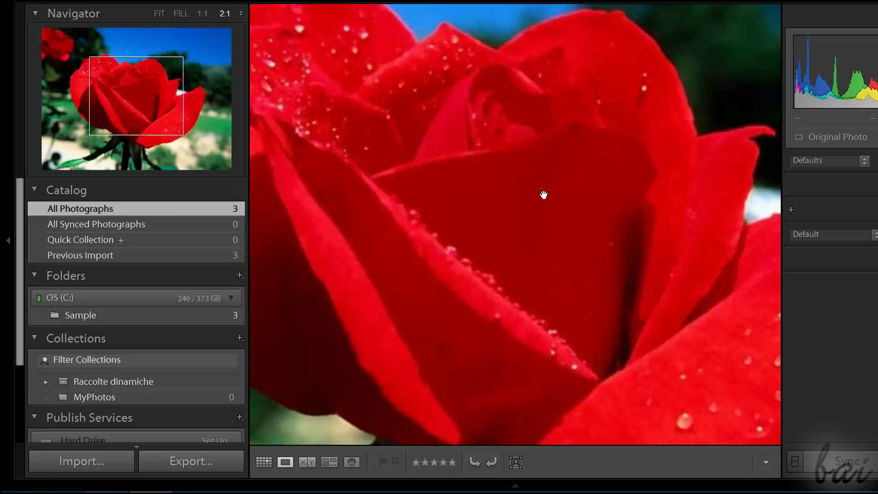
Step: Pan across the enlarged rose photo and return it to the Fit zoom level
{"action": "left_click_drag", "start_coordinate": [415, 122], "coordinate": [529, 255]}
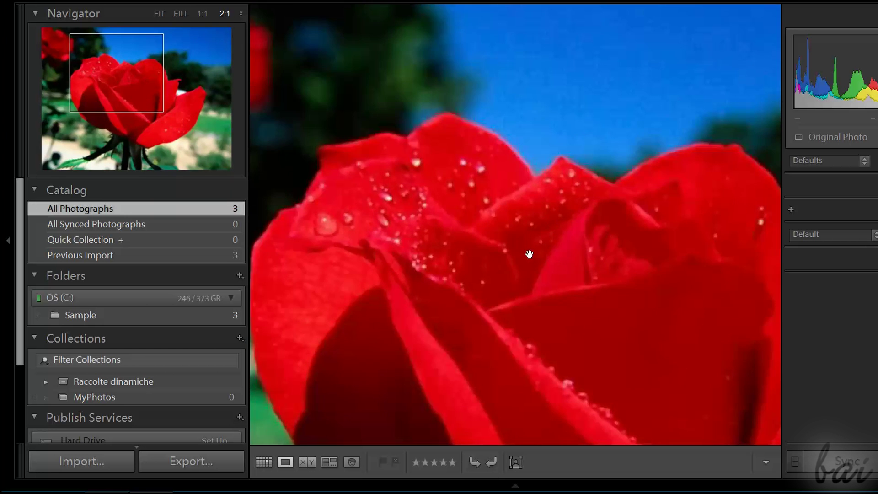
{"action": "left_click_drag", "start_coordinate": [676, 95], "coordinate": [415, 119]}
{"action": "left_click", "coordinate": [415, 119]}
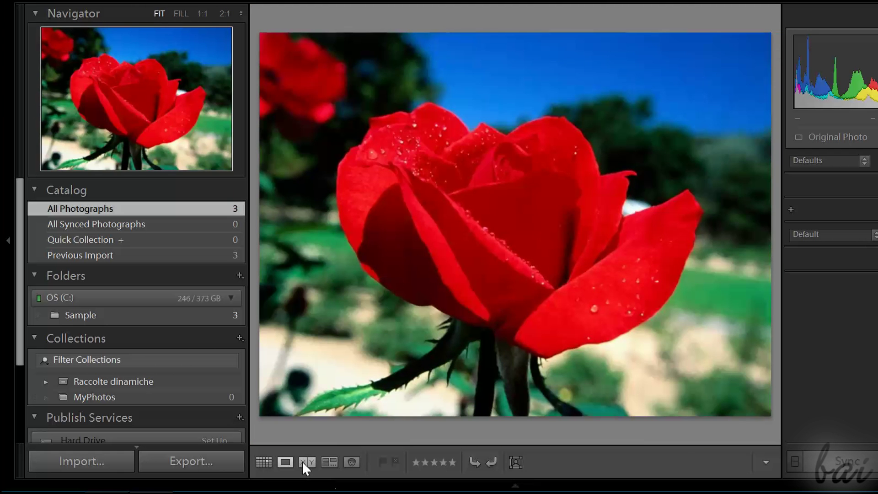
Step: Compare pairs of photos side by side, finishing with the bridge as Select and the rose as Candidate
{"action": "left_click", "coordinate": [306, 461]}
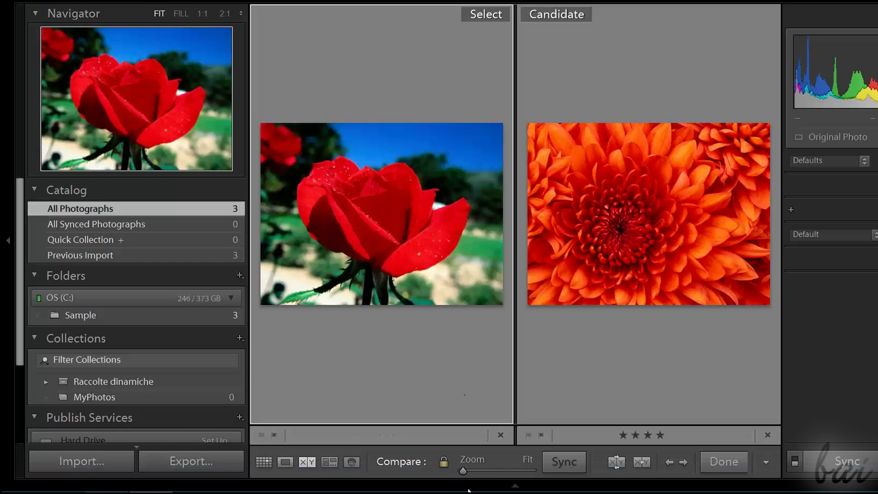
{"action": "mouse_move", "coordinate": [471, 487]}
{"action": "left_click", "coordinate": [85, 430]}
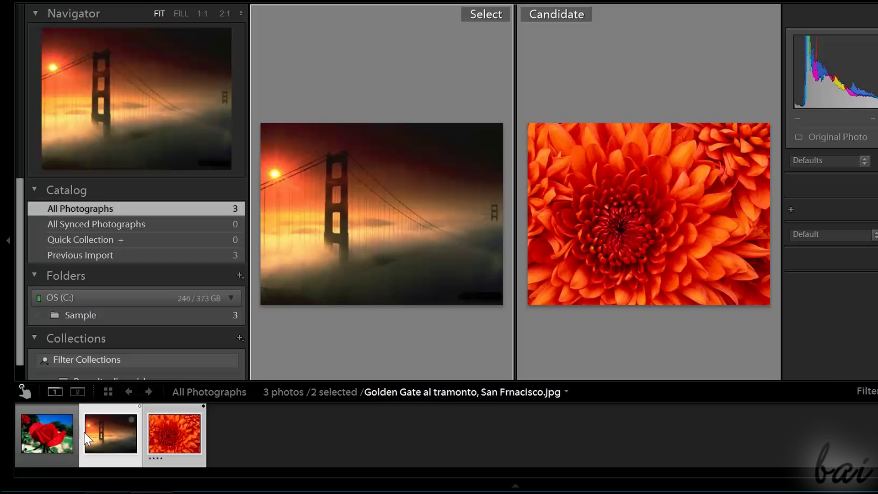
{"action": "left_click", "coordinate": [172, 450]}
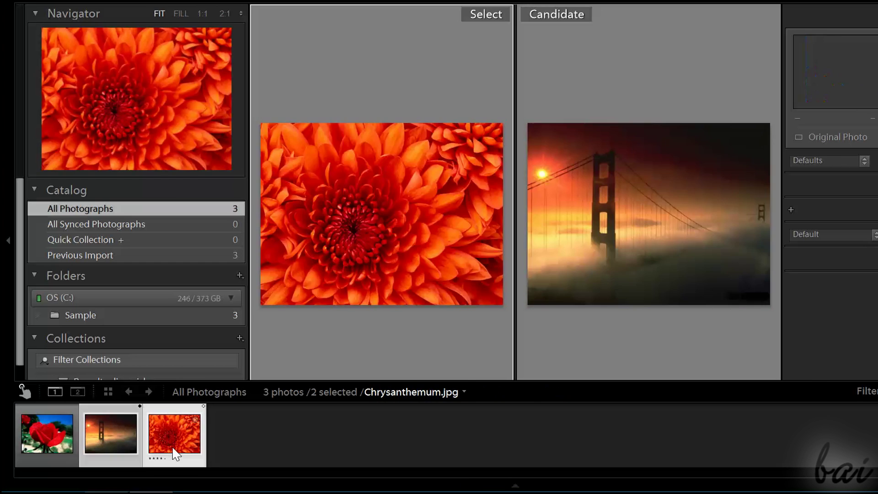
{"action": "left_click", "coordinate": [49, 430]}
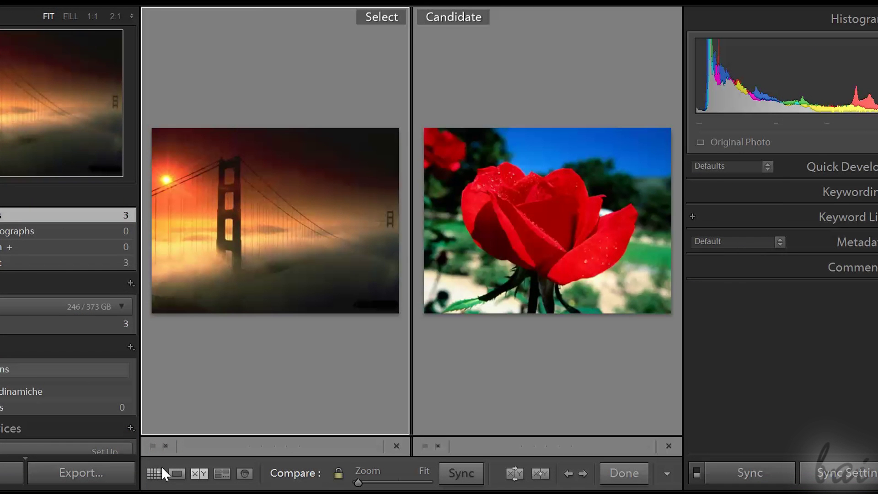
Step: Return to Grid view and rotate the selected rose and bridge photos counterclockwise and back again
{"action": "left_click", "coordinate": [160, 469]}
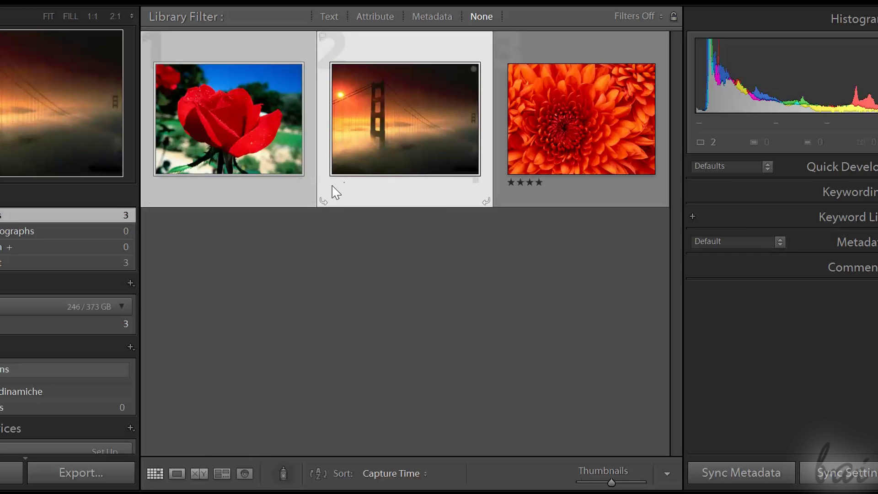
{"action": "left_click", "coordinate": [323, 202]}
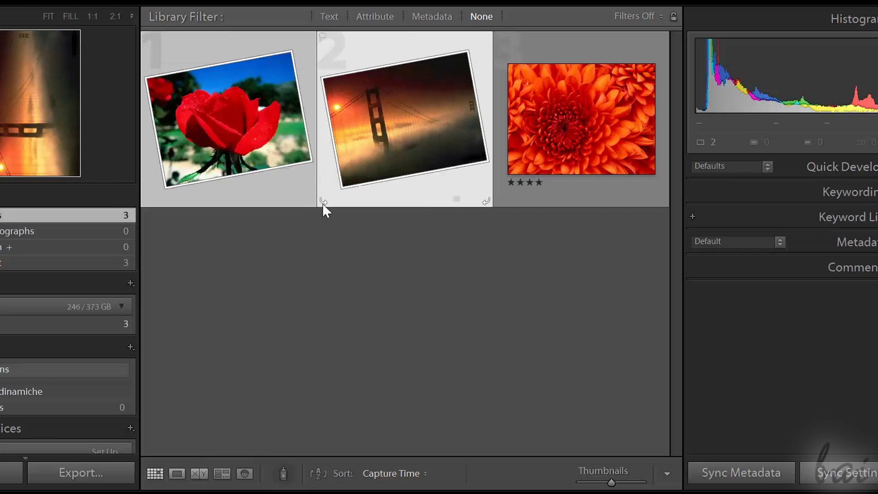
{"action": "left_click", "coordinate": [487, 202]}
Step: Select only the bridge photo and rotate it counterclockwise and back to its original orientation
{"action": "left_click", "coordinate": [418, 244]}
{"action": "left_click", "coordinate": [403, 133]}
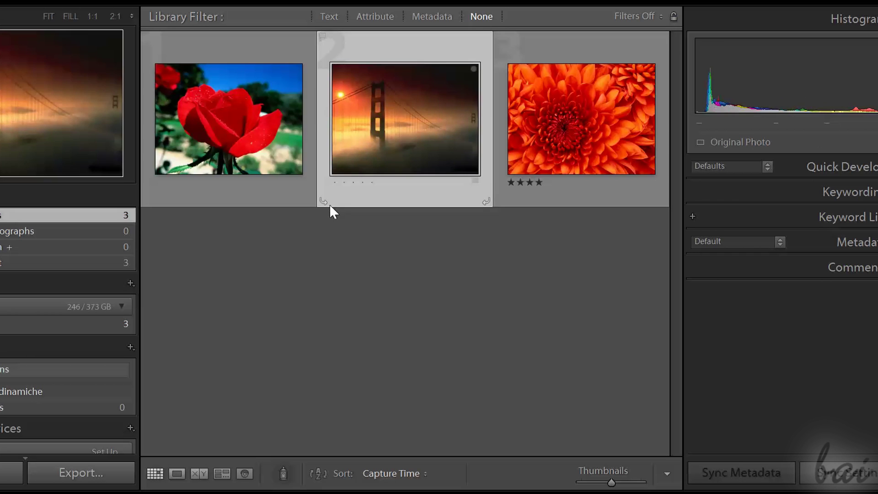
{"action": "left_click", "coordinate": [322, 201]}
{"action": "left_click", "coordinate": [483, 206]}
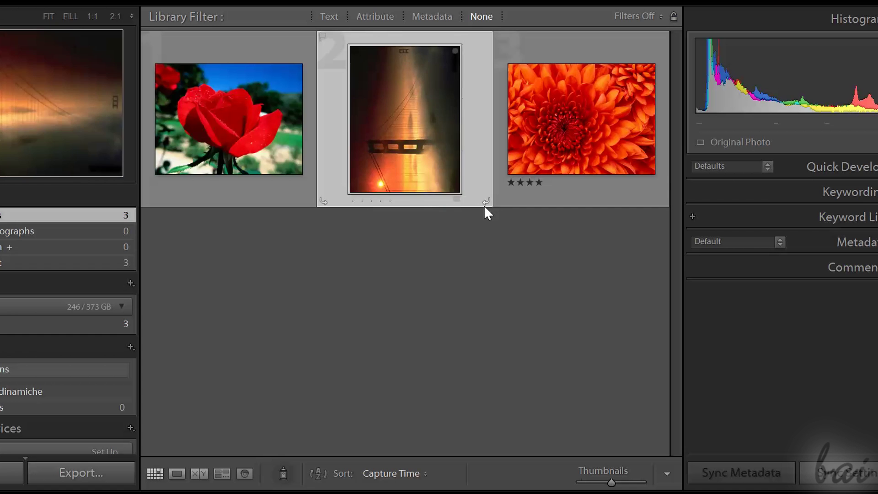
{"action": "left_click", "coordinate": [483, 206]}
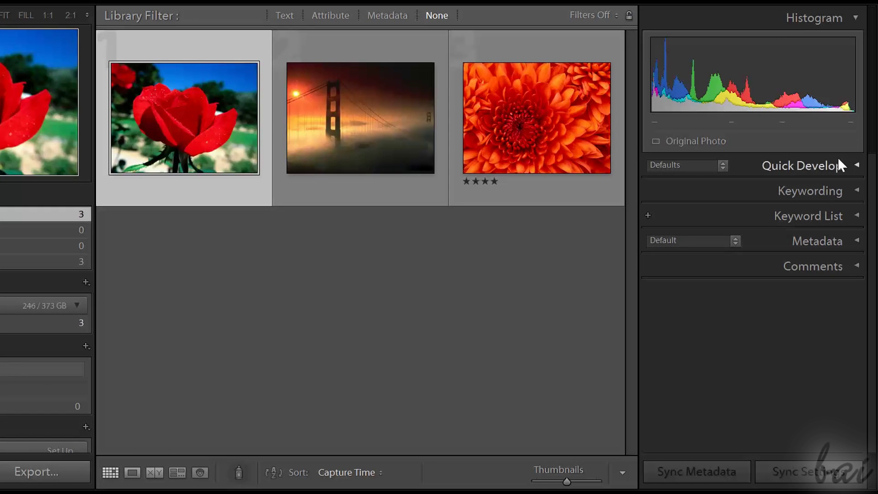
Step: Expand Quick Develop, show the rose photo in Loupe view and toggle the extra Saved Preset, White Balance and Tone Control options
{"action": "left_click", "coordinate": [854, 173]}
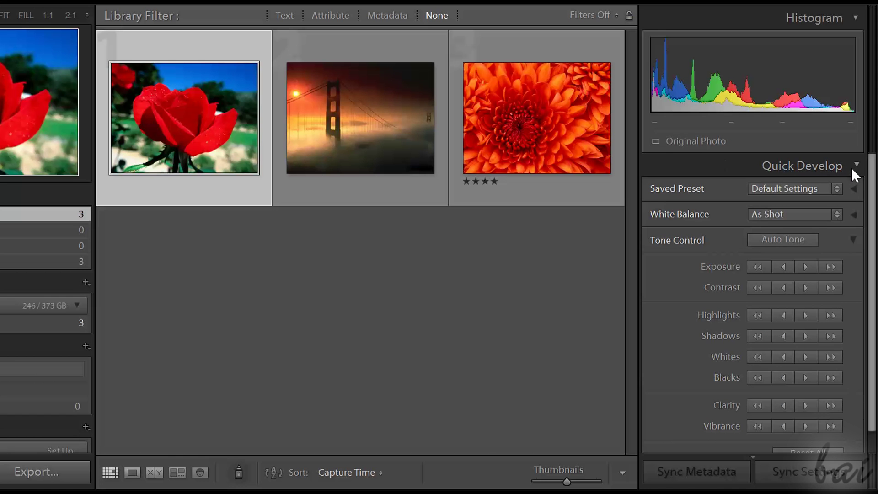
{"action": "left_click", "coordinate": [136, 472]}
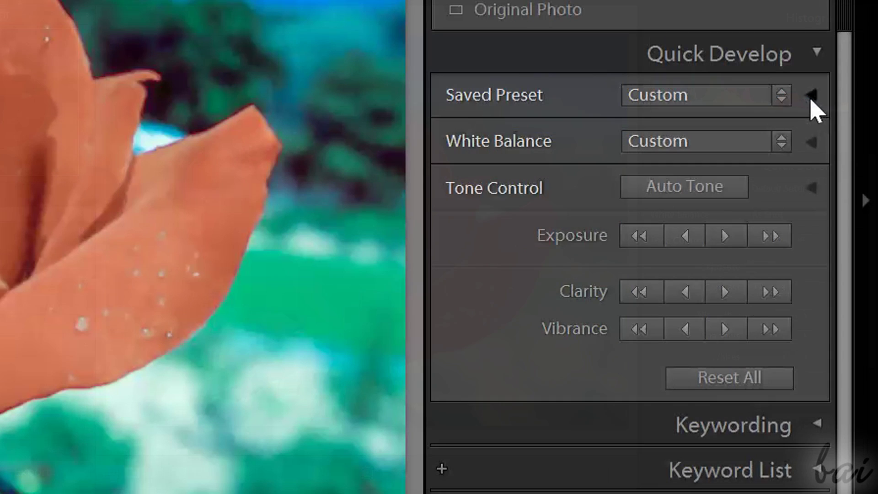
{"action": "left_click", "coordinate": [854, 190]}
{"action": "left_click", "coordinate": [810, 96]}
{"action": "left_click", "coordinate": [812, 143]}
{"action": "left_click", "coordinate": [813, 146]}
{"action": "left_click", "coordinate": [818, 190]}
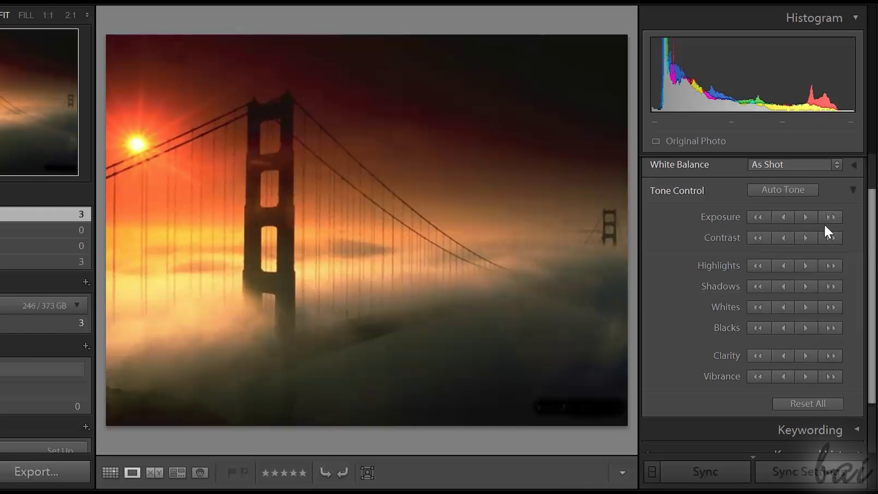
Step: Raise and lower the bridge photo's exposure in Quick Develop by one large step and by one small step
{"action": "left_click", "coordinate": [829, 218]}
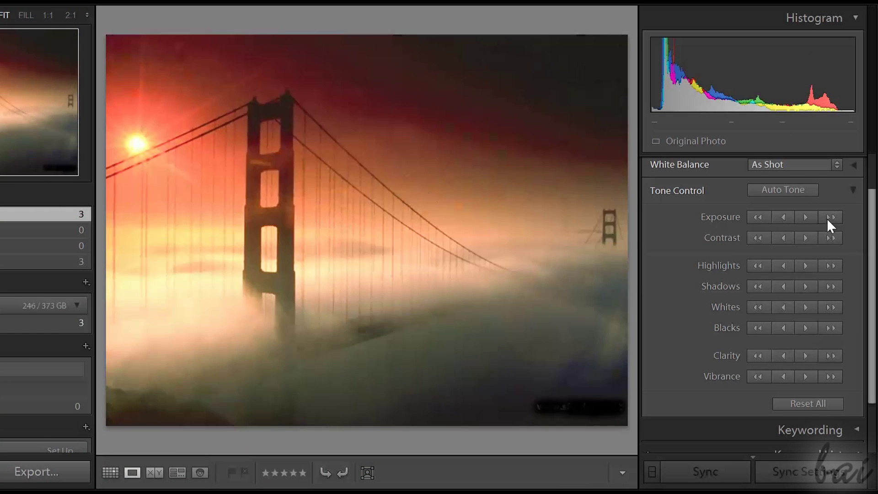
{"action": "left_click", "coordinate": [757, 217]}
{"action": "left_click", "coordinate": [810, 213]}
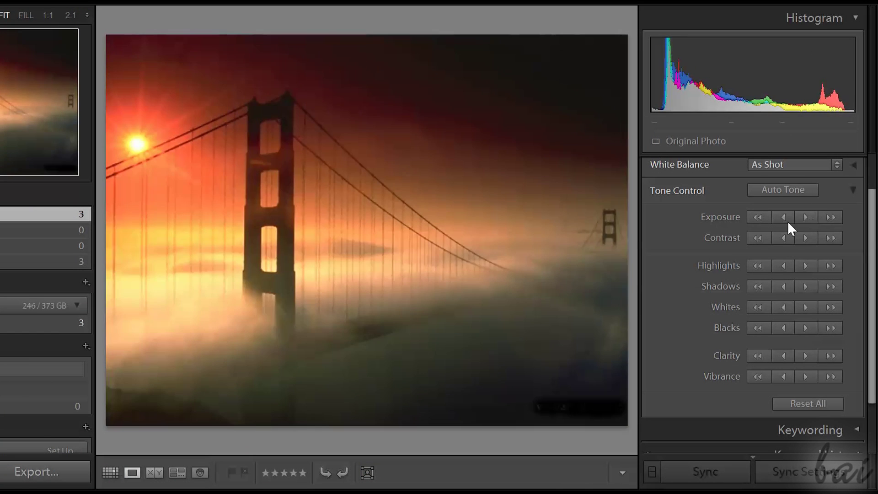
{"action": "left_click", "coordinate": [777, 217]}
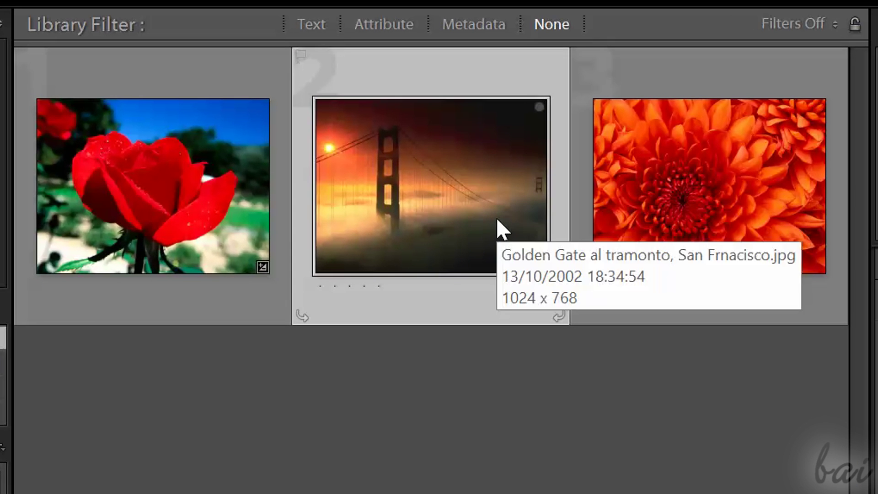
Step: Show the bridge photo in Loupe view and raise its Split Toning highlights saturation in Develop
{"action": "mouse_move", "coordinate": [545, 270]}
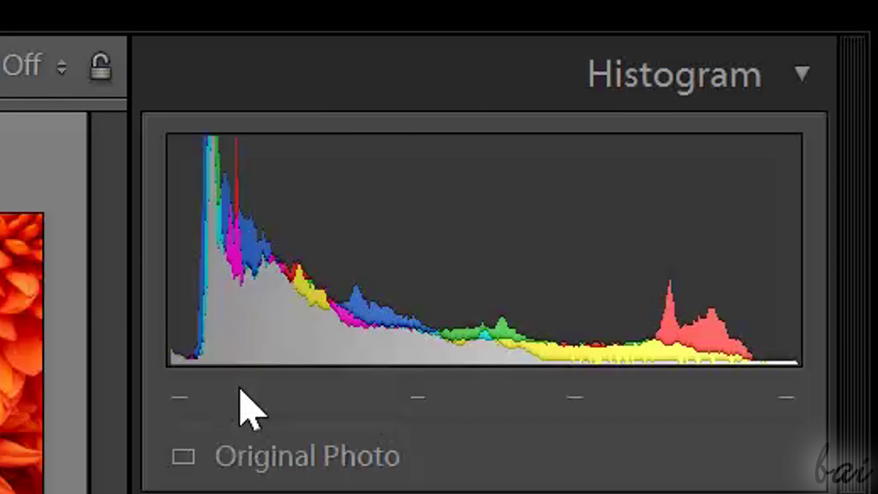
{"action": "key", "text": "e"}
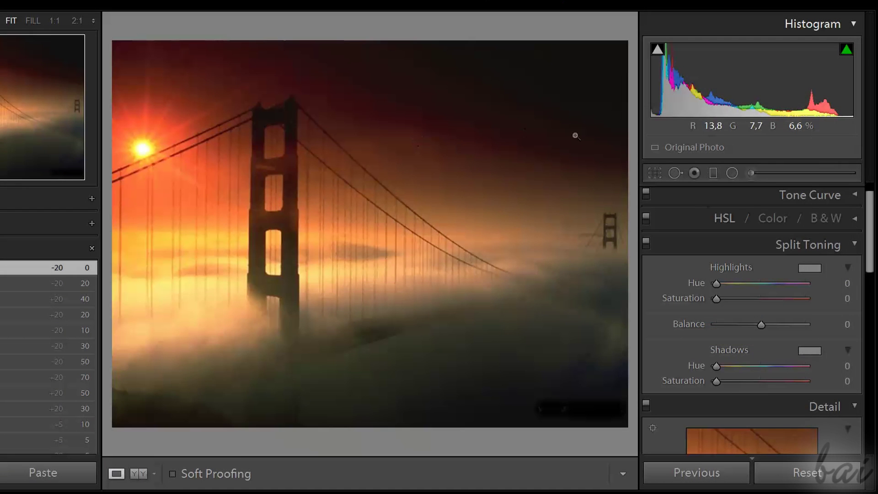
{"action": "left_click_drag", "start_coordinate": [717, 297], "coordinate": [815, 320]}
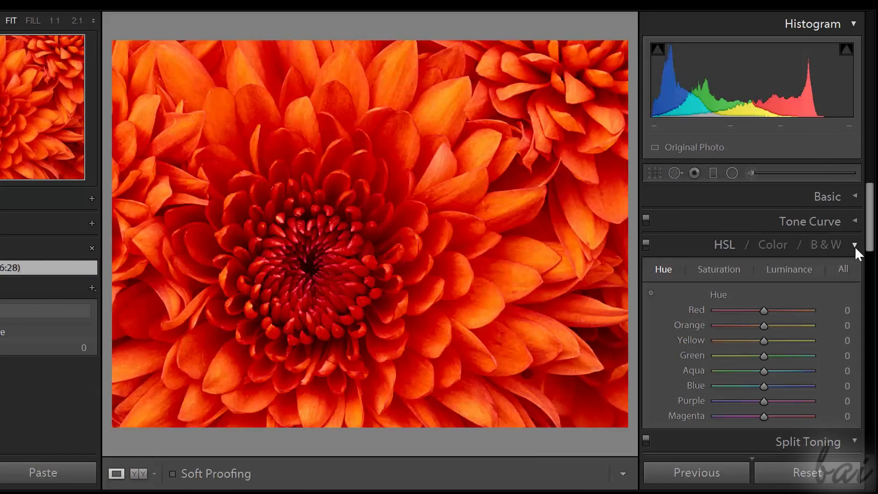
Step: Collapse HSL and toggle Tone Curve for the chrysanthemum photo, and open the bridge photo in the Develop module
{"action": "left_click", "coordinate": [855, 246]}
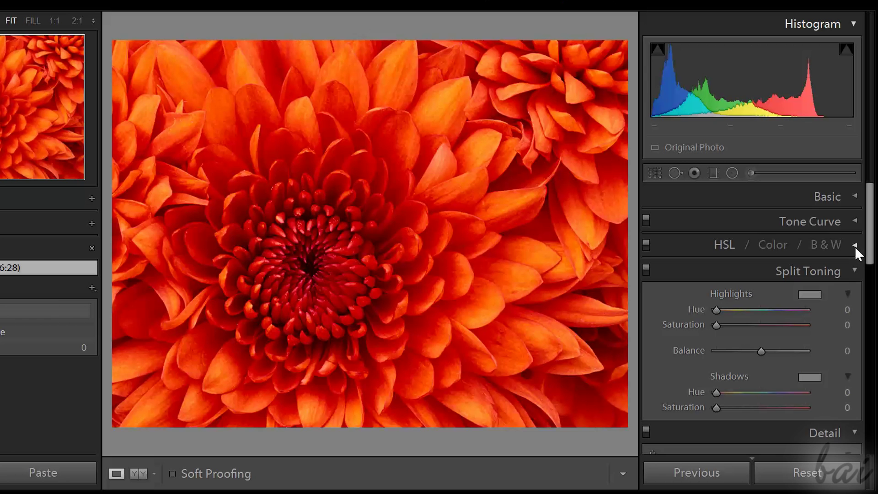
{"action": "left_click", "coordinate": [853, 220]}
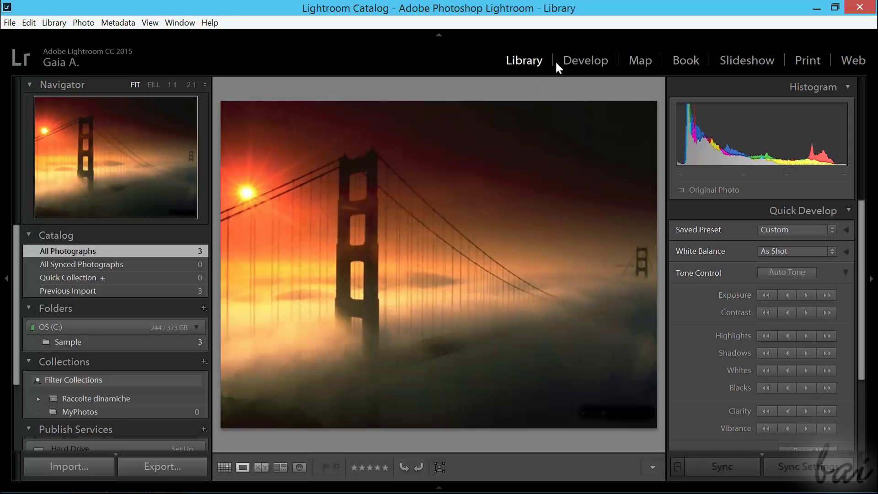
{"action": "left_click", "coordinate": [585, 61]}
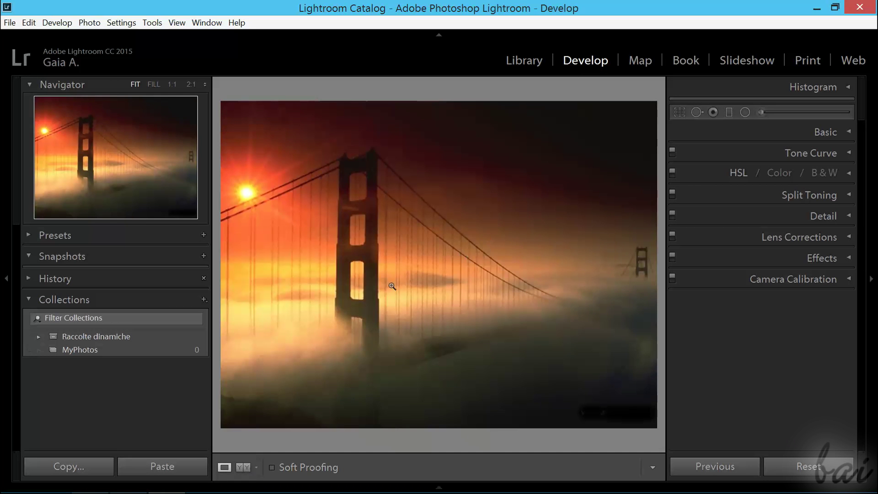
Step: Show the rose photo in the Develop module and expand its list of presets
{"action": "mouse_move", "coordinate": [320, 490]}
{"action": "left_click", "coordinate": [32, 452]}
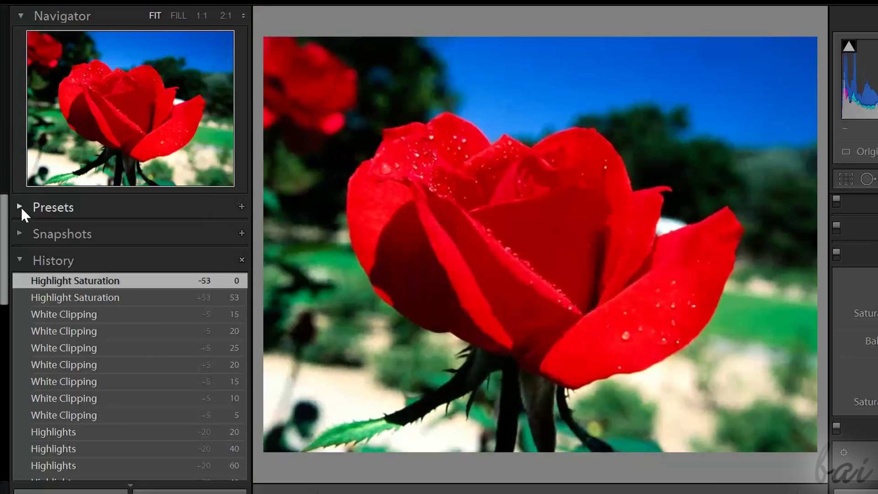
{"action": "left_click", "coordinate": [28, 235]}
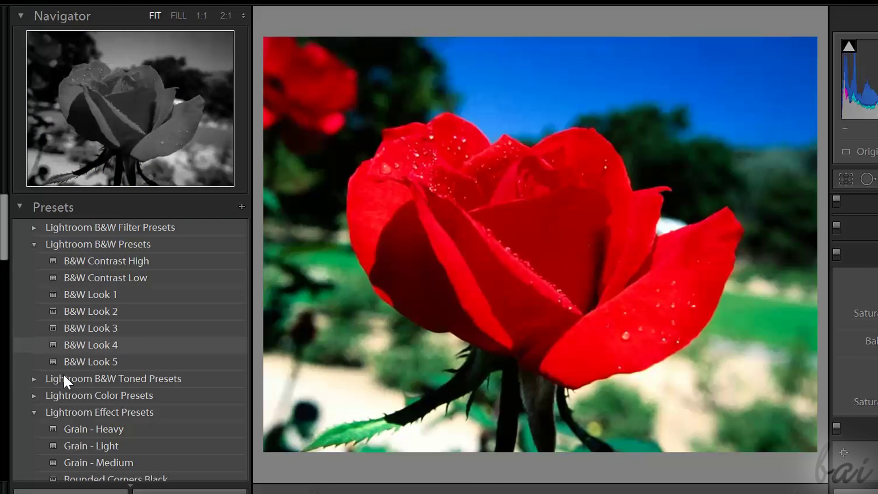
Step: Try the B&W Contrast High and Split Tone 2 presets on the rose photo and undo both
{"action": "left_click", "coordinate": [30, 379]}
{"action": "scroll", "coordinate": [45, 347], "scroll_direction": "down", "scroll_amount": 3}
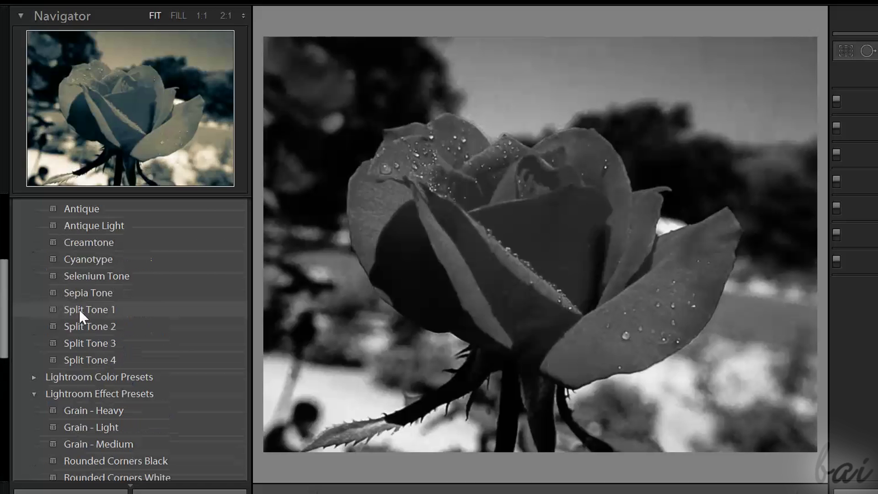
{"action": "left_click", "coordinate": [86, 320]}
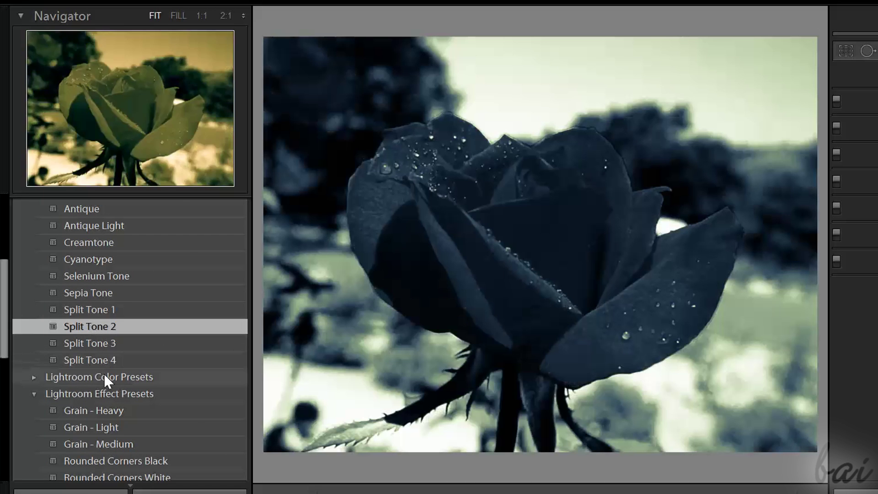
{"action": "left_click", "coordinate": [102, 375]}
{"action": "key", "text": "ctrl+z"}
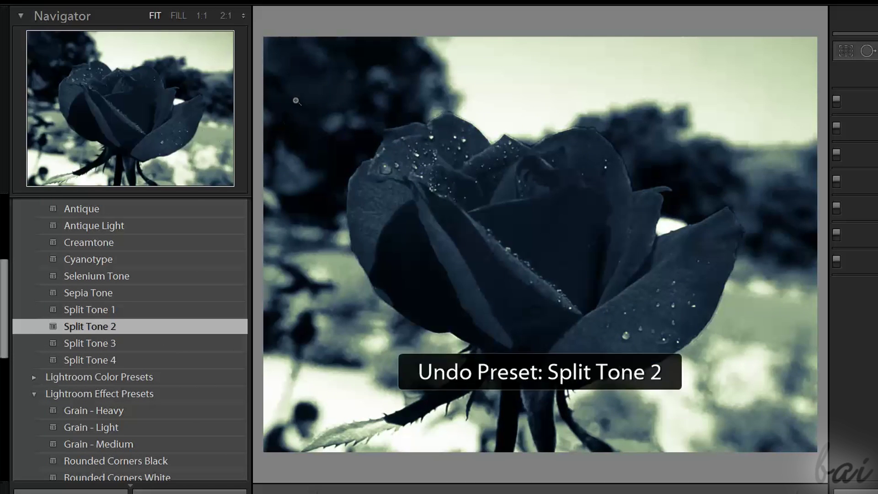
{"action": "key", "text": "ctrl+z"}
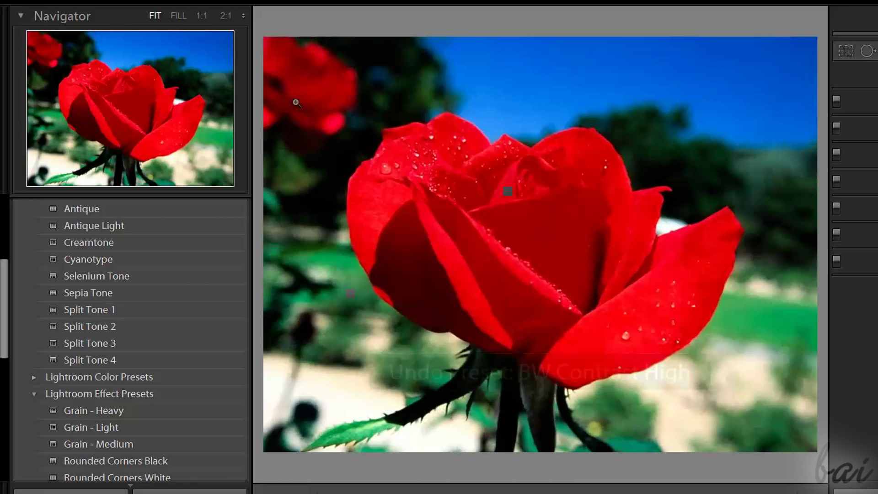
Step: Collapse Presets and save the rose photo's Antique look as a new snapshot named Antique
{"action": "left_click", "coordinate": [22, 205]}
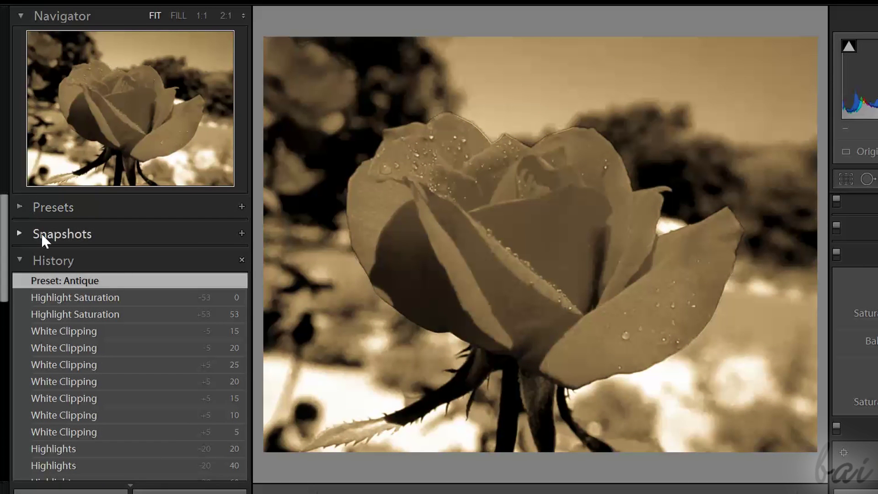
{"action": "left_click", "coordinate": [236, 231]}
{"action": "left_click", "coordinate": [241, 233]}
{"action": "type", "text": "Antique"}
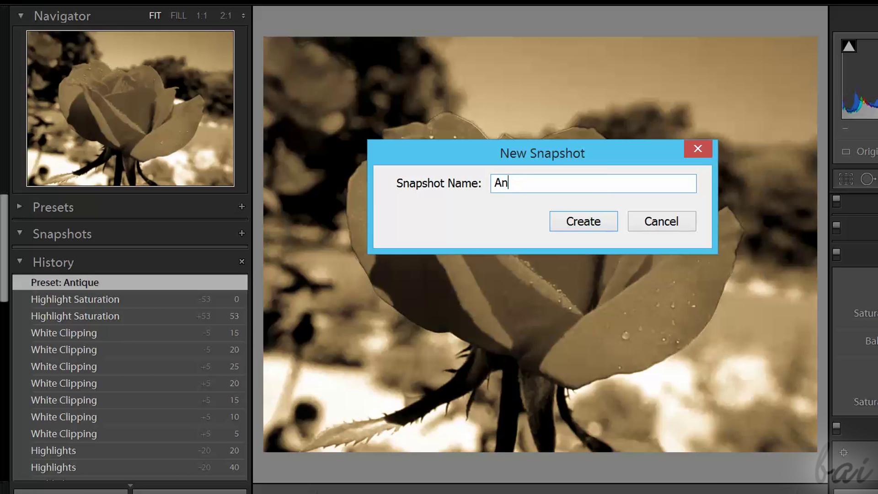
{"action": "left_click", "coordinate": [589, 222]}
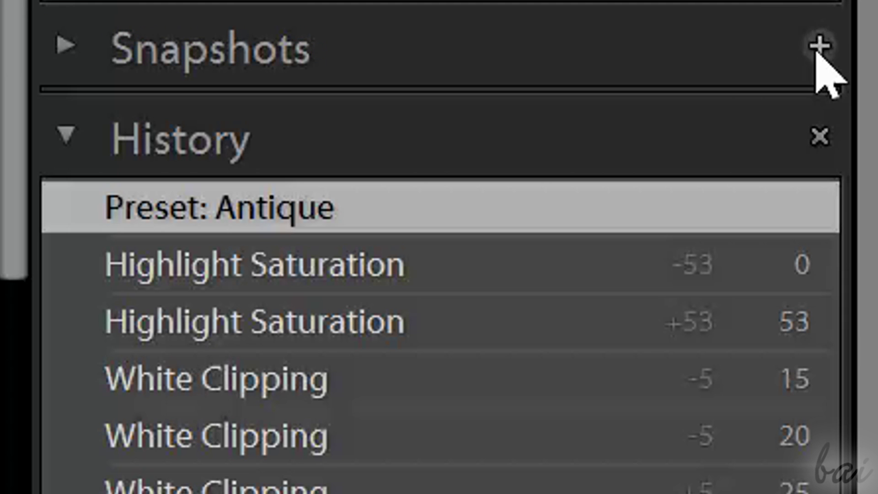
{"action": "left_click", "coordinate": [241, 232]}
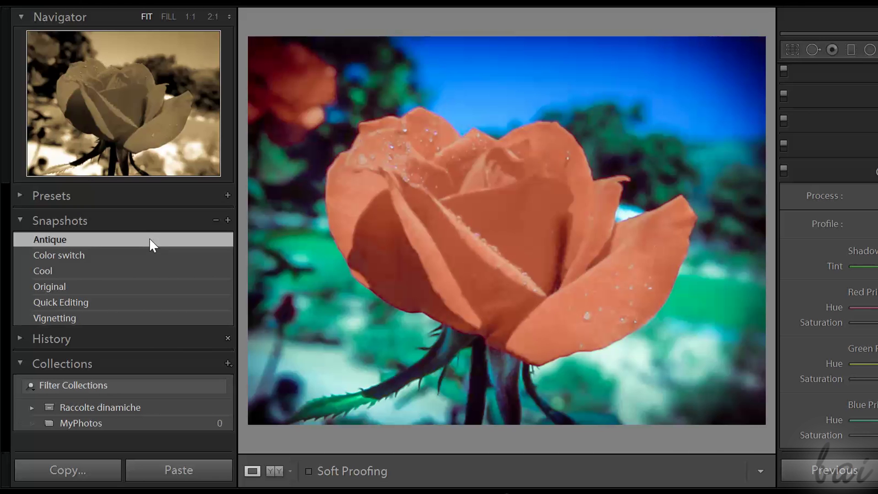
Step: Compare the Antique, Color switch and Cool snapshots on the rose photo and collapse Snapshots
{"action": "left_click", "coordinate": [150, 240]}
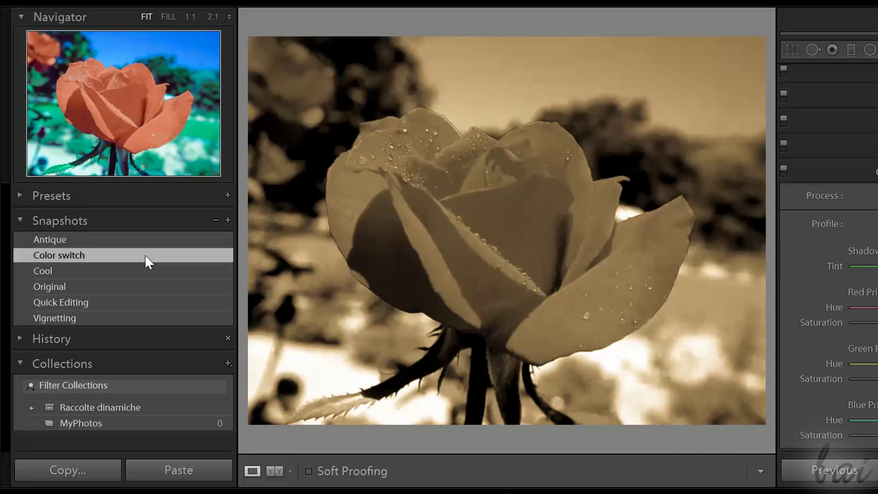
{"action": "left_click", "coordinate": [145, 254]}
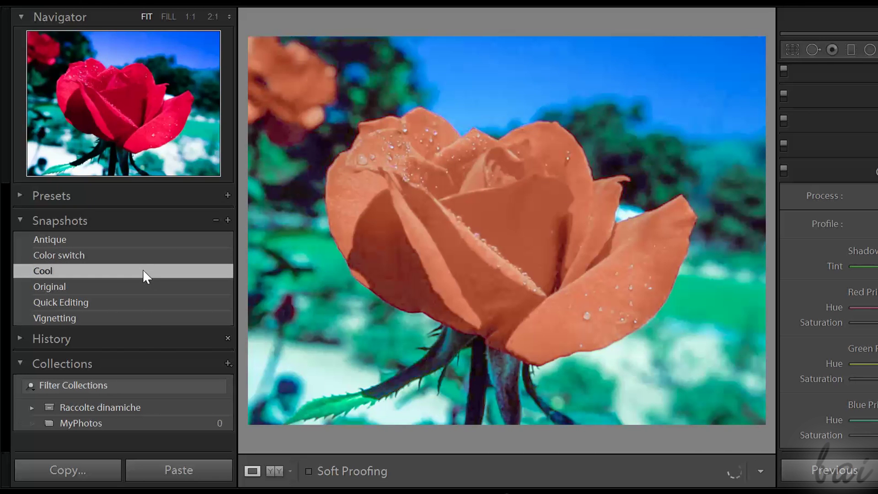
{"action": "left_click", "coordinate": [143, 270]}
{"action": "left_click", "coordinate": [20, 232]}
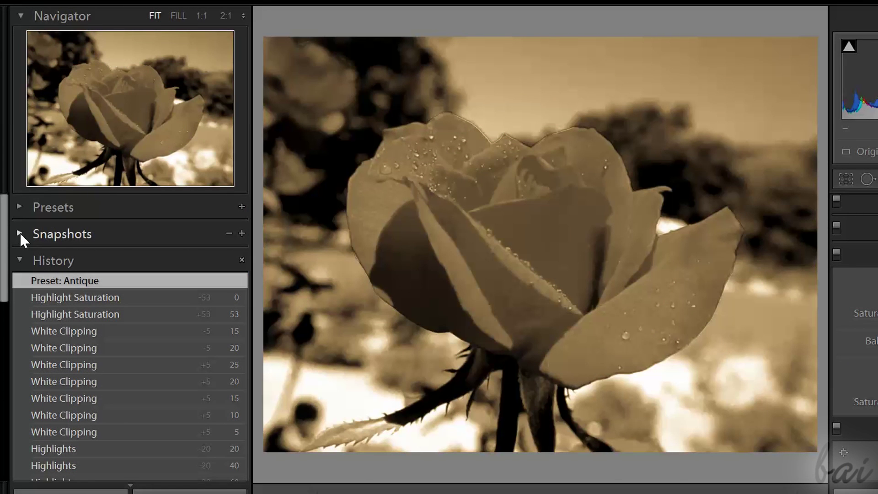
Step: Go back through the rose photo's Highlight Saturation and White Clipping history states, and enlarge the photo to 1:1 and 2:1
{"action": "left_click", "coordinate": [75, 296]}
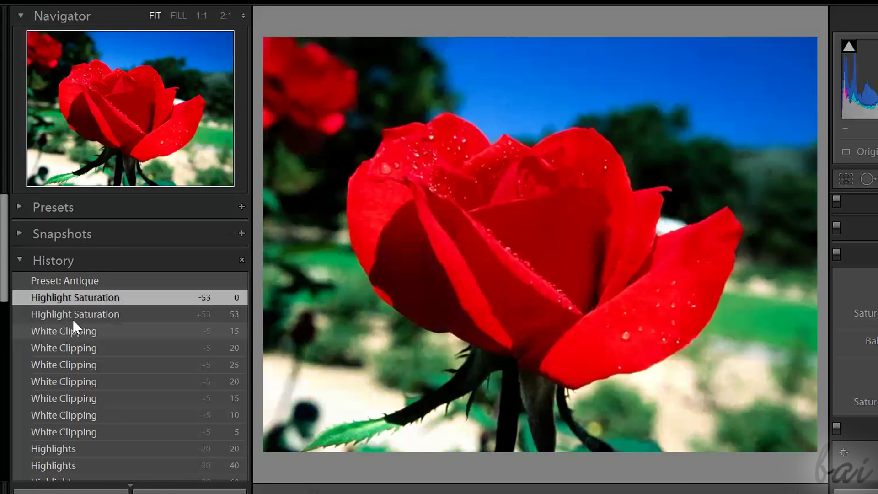
{"action": "left_click", "coordinate": [73, 318]}
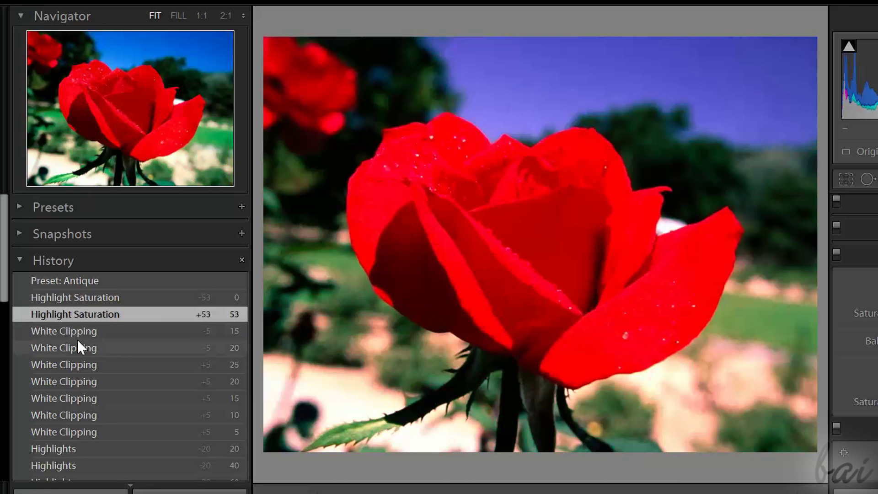
{"action": "left_click", "coordinate": [77, 340]}
{"action": "left_click", "coordinate": [82, 385]}
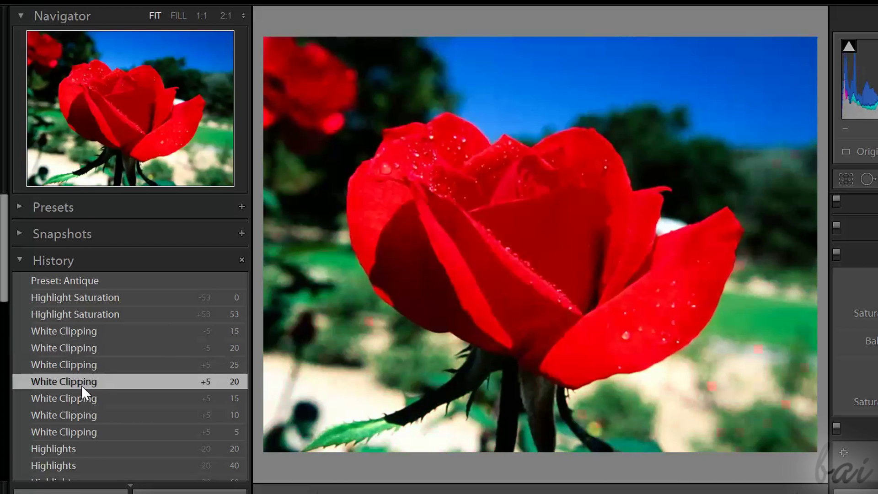
{"action": "left_click", "coordinate": [74, 421]}
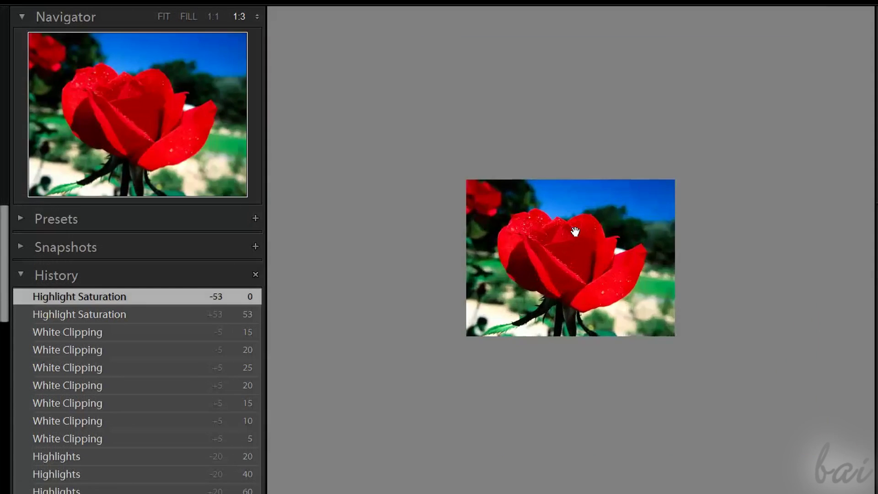
{"action": "left_click", "coordinate": [543, 219]}
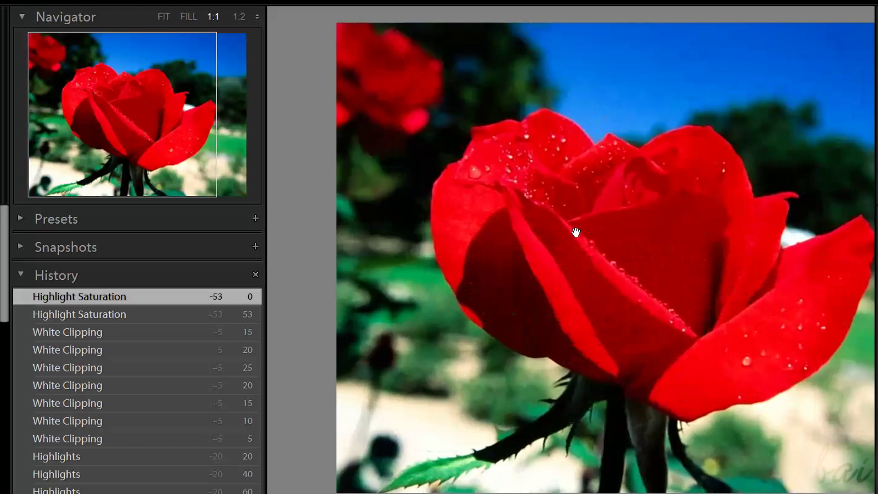
{"action": "key", "text": "ctrl+="}
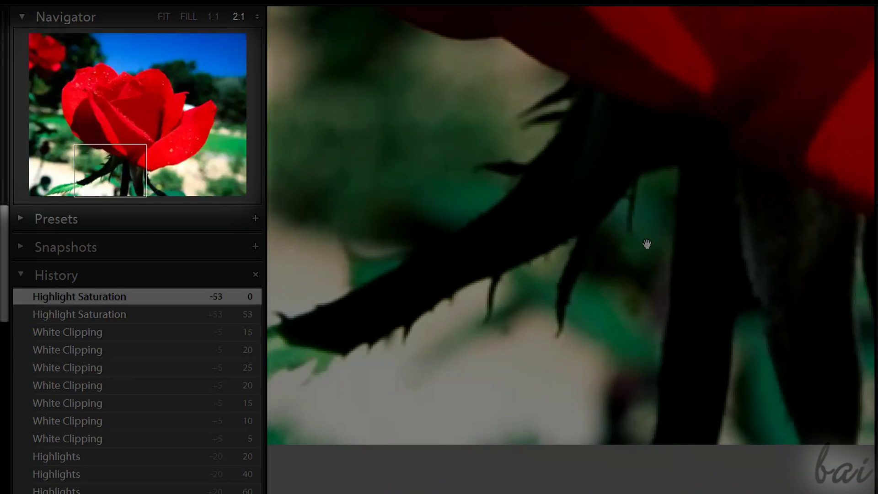
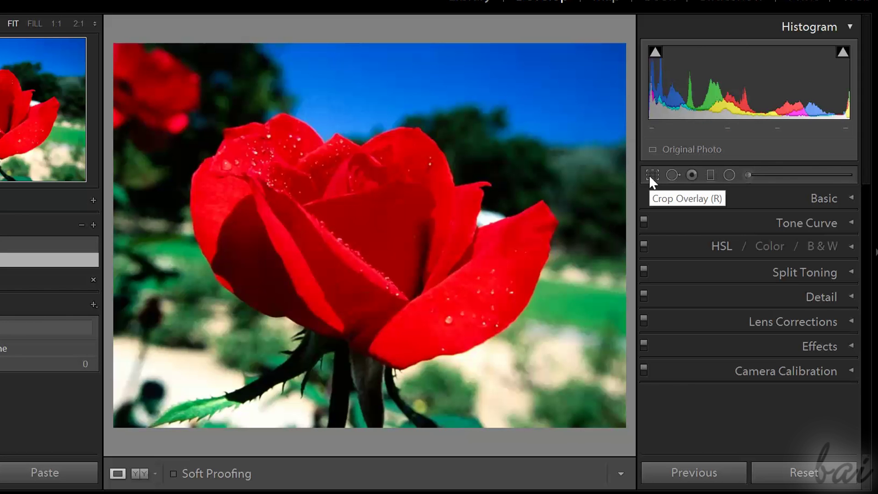
Step: Rotate the rose photo by 12.52 degrees and crop it at the Original aspect with Crop Overlay, and reopen the crop for adjustment
{"action": "left_click", "coordinate": [651, 175]}
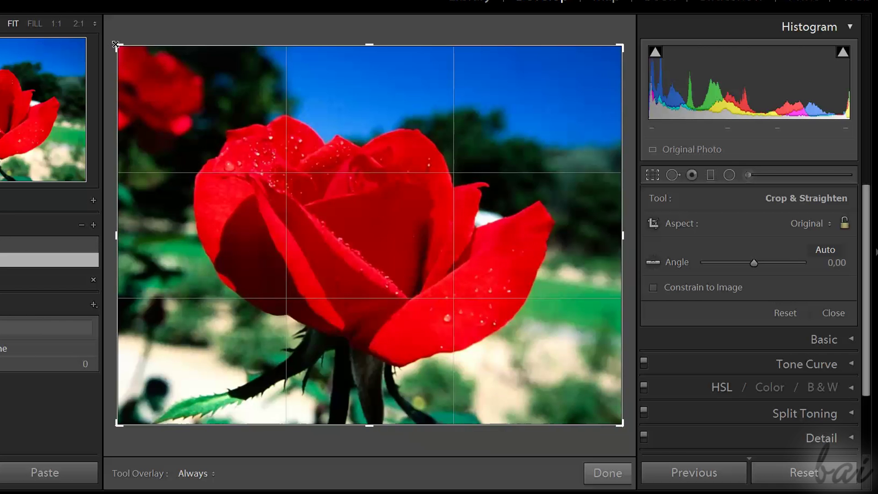
{"action": "left_click_drag", "start_coordinate": [116, 44], "coordinate": [206, 28]}
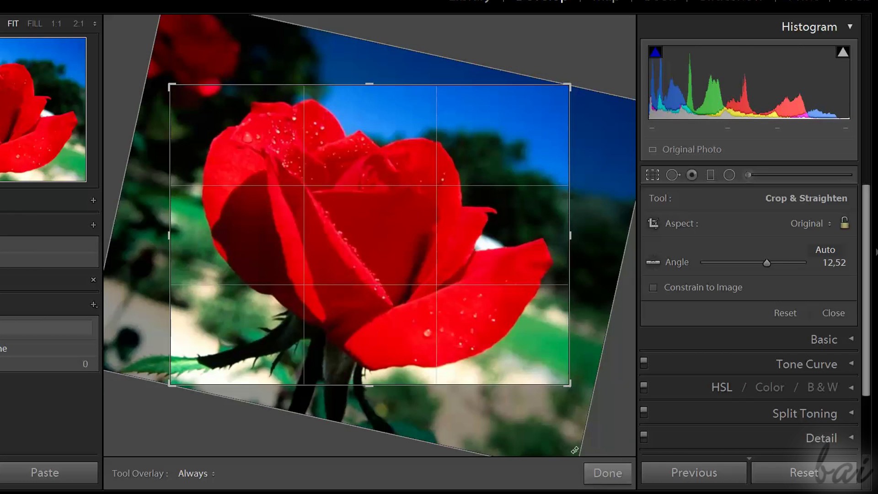
{"action": "left_click", "coordinate": [607, 474]}
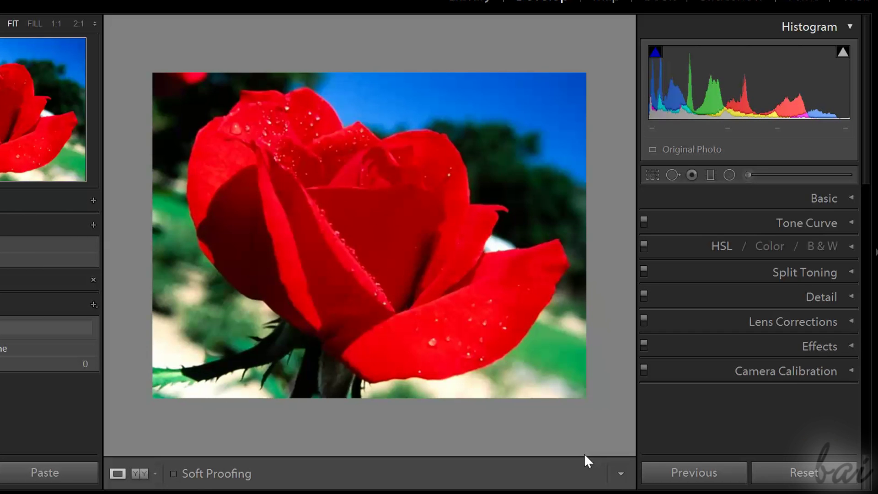
{"action": "key", "text": "r"}
{"action": "left_click_drag", "start_coordinate": [233, 76], "coordinate": [241, 79]}
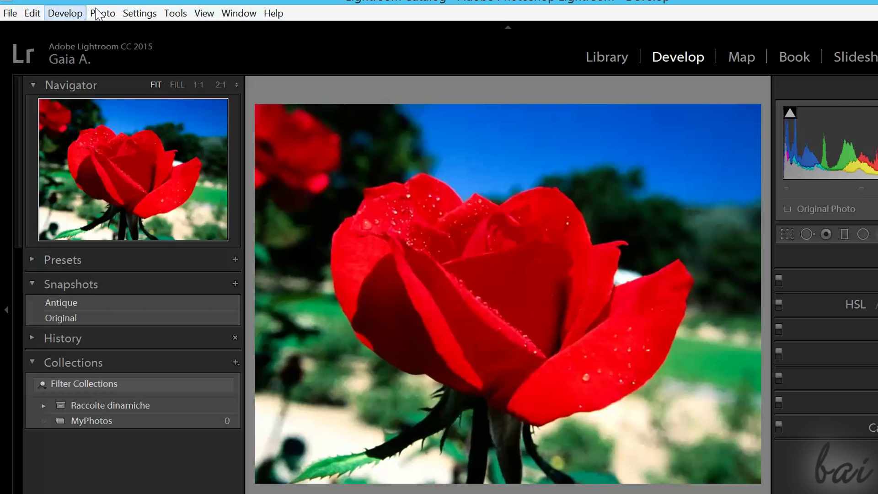
Step: Flip the rose photo horizontally and flip it back
{"action": "left_click", "coordinate": [102, 12]}
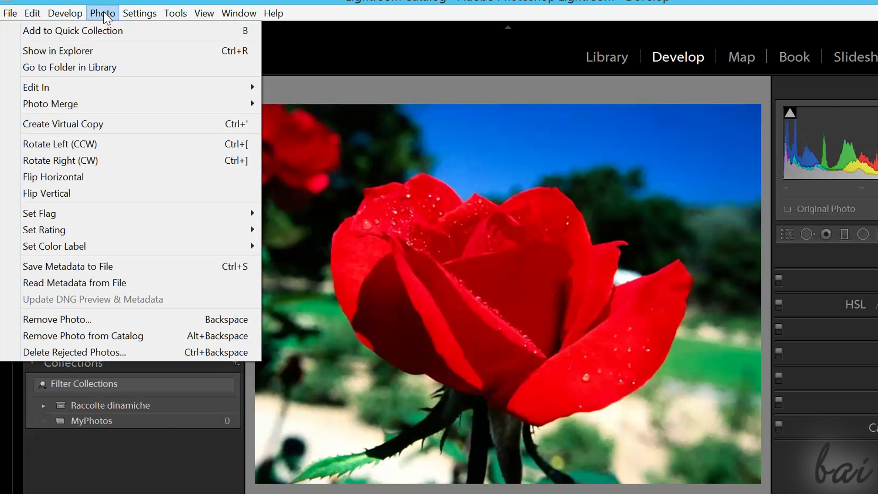
{"action": "left_click", "coordinate": [116, 177]}
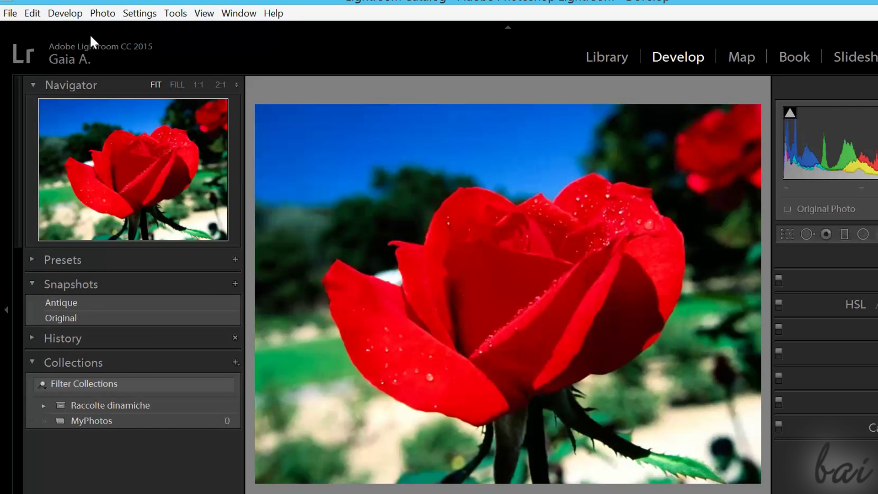
{"action": "left_click", "coordinate": [102, 13]}
{"action": "left_click", "coordinate": [103, 176]}
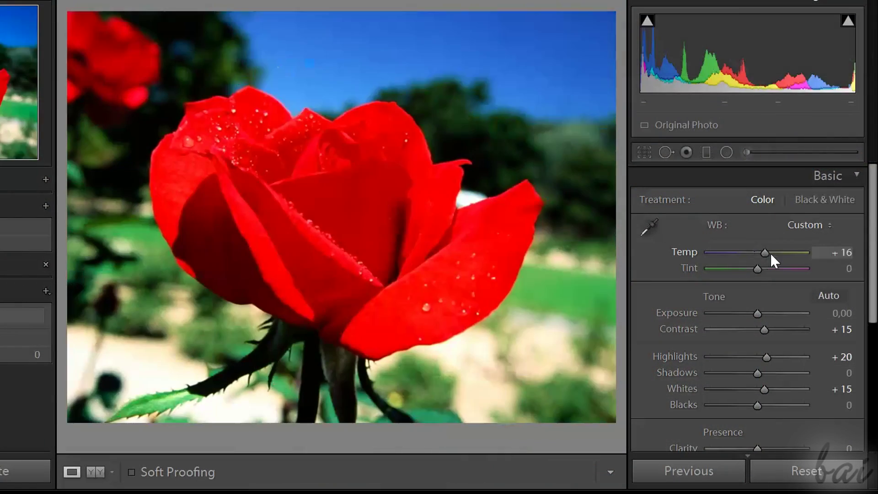
Step: Try changing the rose photo's white balance in Basic, and switch its treatment to Black & White and back to Color
{"action": "left_click_drag", "start_coordinate": [770, 253], "coordinate": [719, 270]}
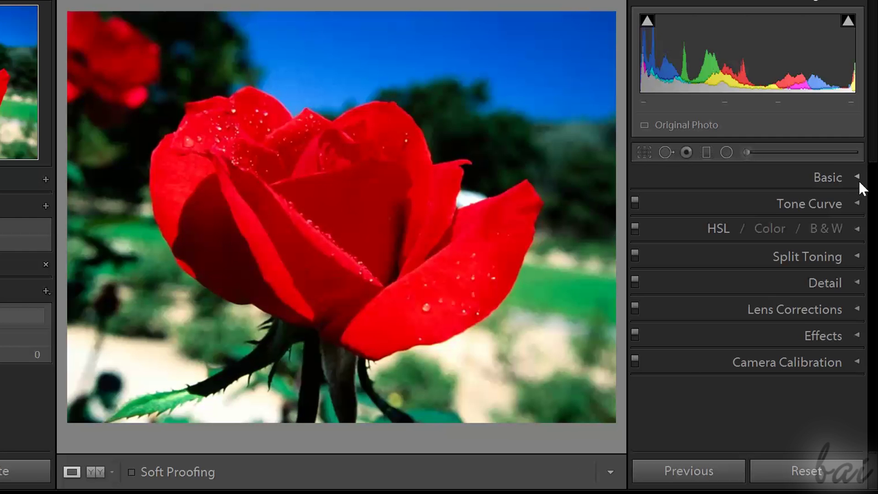
{"action": "left_click", "coordinate": [858, 180]}
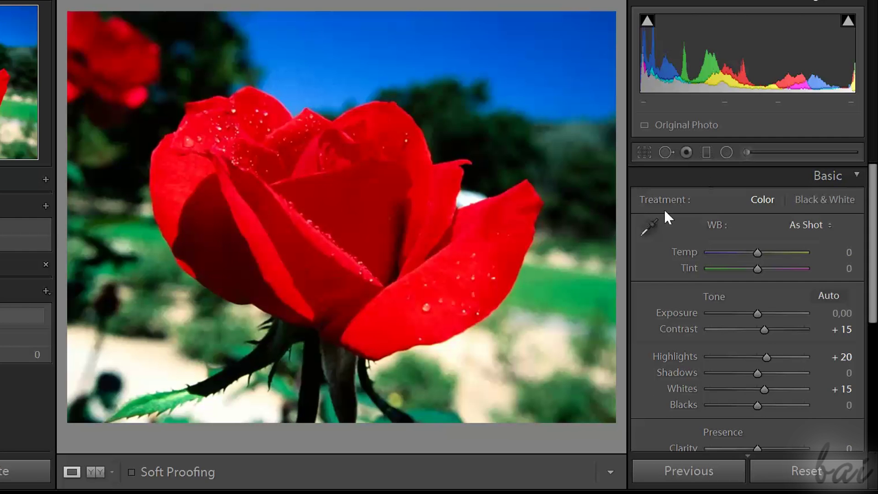
{"action": "left_click", "coordinate": [814, 199]}
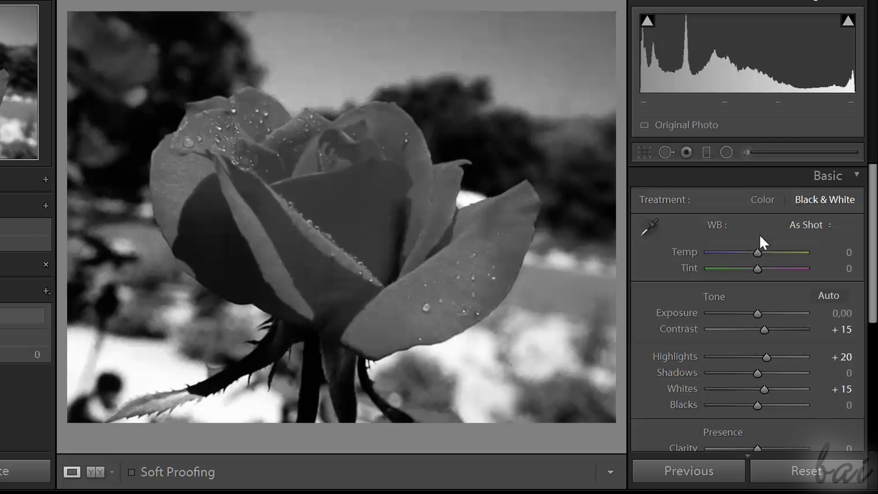
{"action": "left_click", "coordinate": [761, 199]}
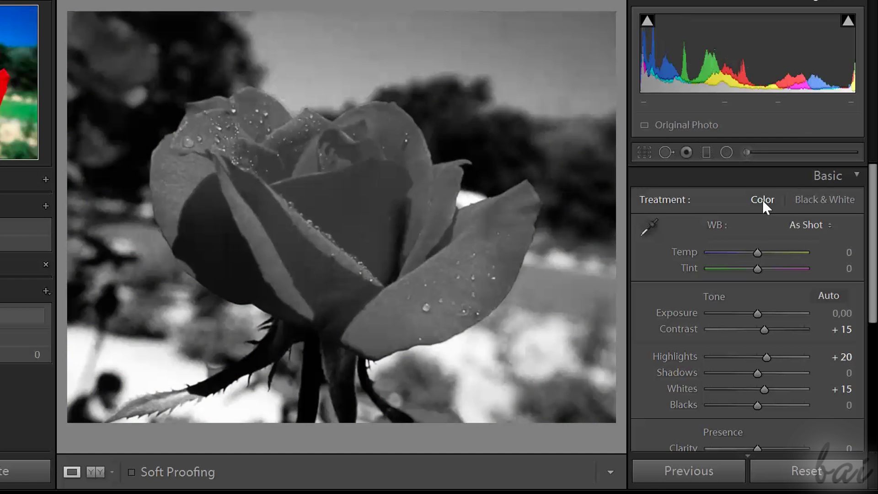
Step: Set the rose photo's white balance Tint to -13 and Temp to -16
{"action": "mouse_move", "coordinate": [760, 255]}
{"action": "left_mouse_down"}
{"action": "mouse_move", "coordinate": [804, 256]}
{"action": "mouse_move", "coordinate": [716, 252]}
{"action": "mouse_move", "coordinate": [783, 273]}
{"action": "mouse_move", "coordinate": [759, 271]}
{"action": "left_mouse_up"}
{"action": "left_click_drag", "start_coordinate": [759, 271], "coordinate": [716, 270]}
{"action": "scroll", "coordinate": [453, 189], "scroll_direction": "up", "scroll_amount": 18}
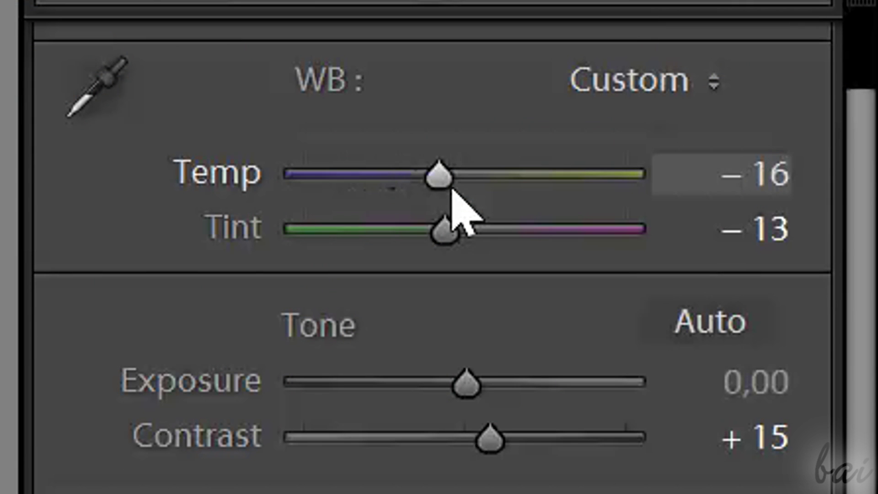
Step: Vary the rose photo's white balance Temp up and down and set it to 0
{"action": "scroll", "coordinate": [454, 192], "scroll_direction": "down", "scroll_amount": 2}
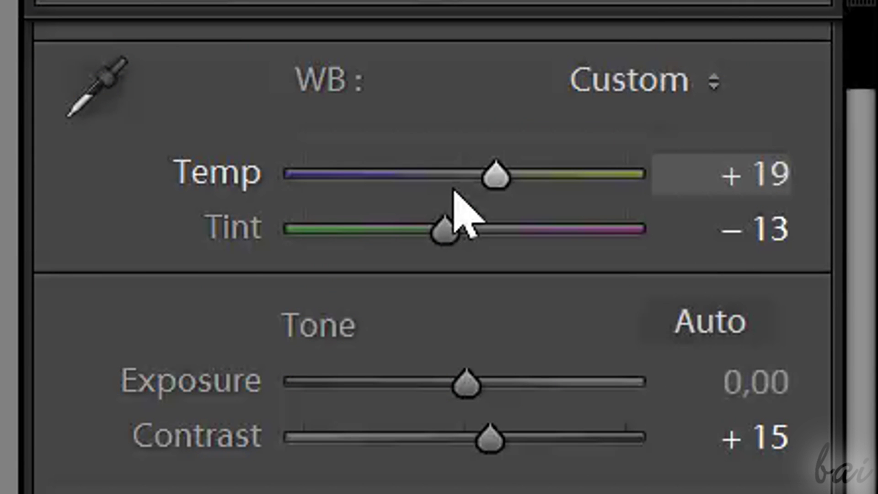
{"action": "scroll", "coordinate": [455, 194], "scroll_direction": "down", "scroll_amount": 10}
{"action": "scroll", "coordinate": [456, 196], "scroll_direction": "up", "scroll_amount": 9}
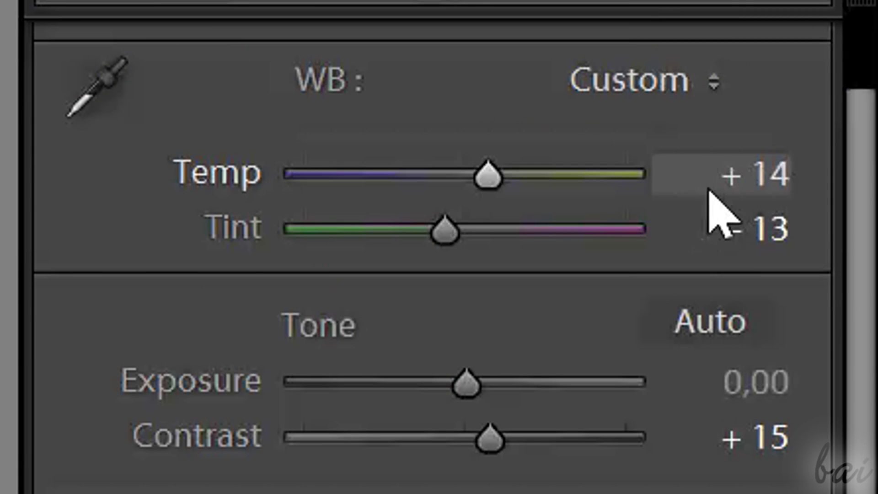
{"action": "scroll", "coordinate": [702, 172], "scroll_direction": "up", "scroll_amount": 5}
{"action": "scroll", "coordinate": [702, 172], "scroll_direction": "down", "scroll_amount": 10}
{"action": "scroll", "coordinate": [702, 172], "scroll_direction": "up", "scroll_amount": 6}
{"action": "left_click", "coordinate": [702, 172]}
{"action": "type", "text": "0"}
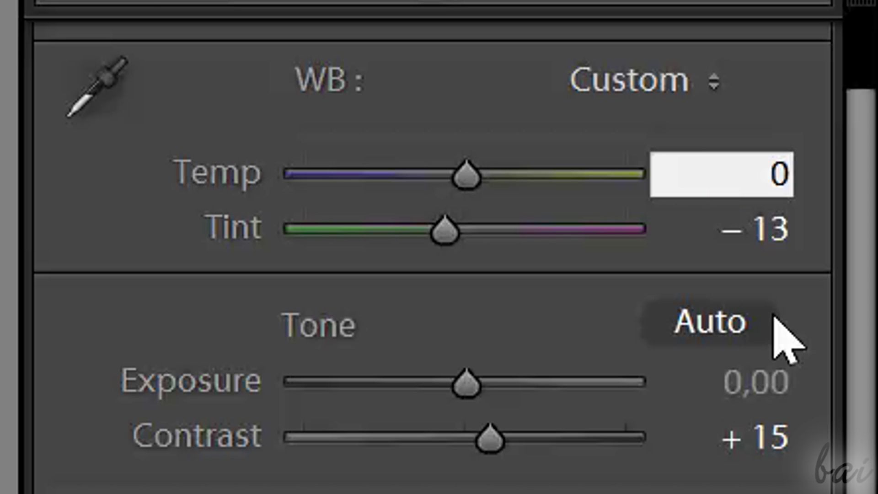
Step: Confirm the rose photo's Temp value and set its white balance Tint to 0
{"action": "key", "text": "Return"}
{"action": "left_click", "coordinate": [750, 231]}
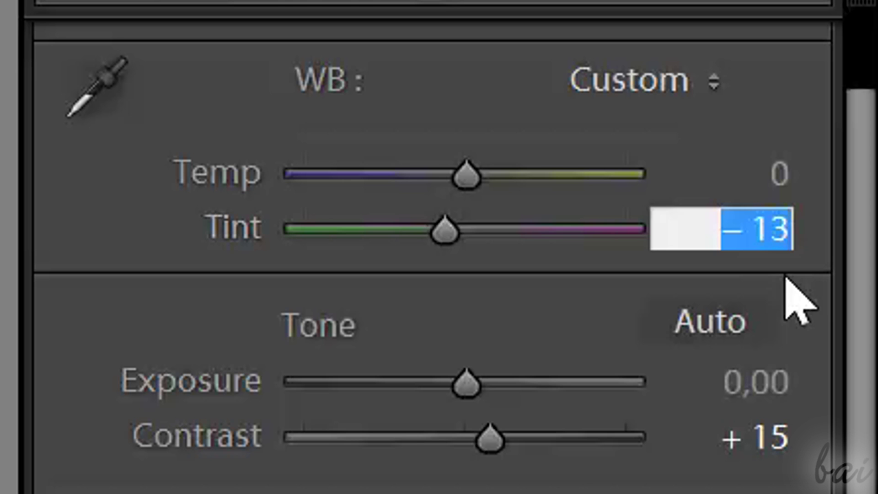
{"action": "type", "text": "0"}
{"action": "key", "text": "Return"}
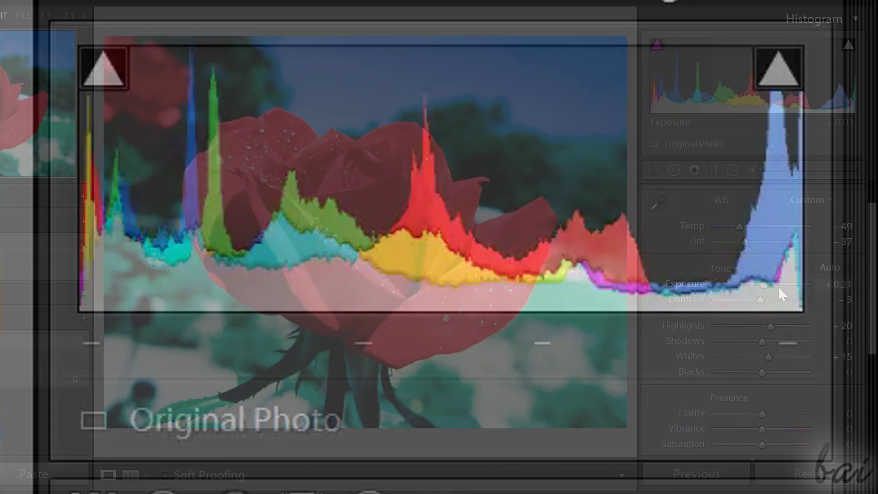
Step: Set the rose photo's Exposure to +0,09, Contrast to -27, Highlights to -55, Shadows to +66, Whites to -7 and Blacks to +58
{"action": "left_click_drag", "start_coordinate": [777, 286], "coordinate": [740, 329]}
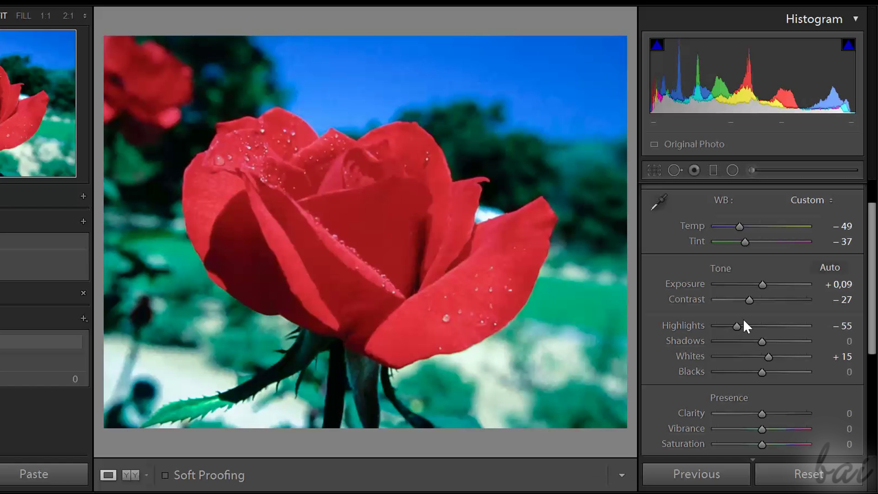
{"action": "left_click_drag", "start_coordinate": [761, 342], "coordinate": [817, 384]}
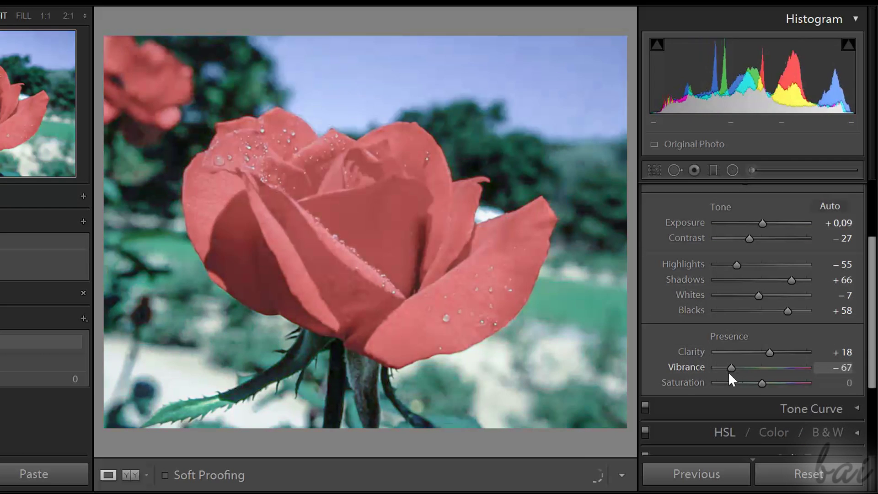
Step: Vary the rose photo's Vibrance and Saturation, ending with Clarity at +18, Vibrance at -1 and Saturation at 0
{"action": "left_click_drag", "start_coordinate": [728, 373], "coordinate": [792, 380]}
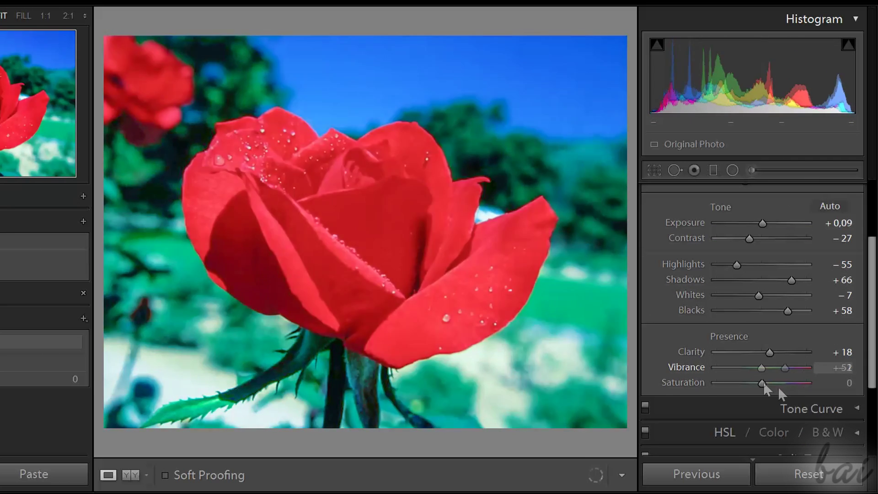
{"action": "left_click_drag", "start_coordinate": [763, 384], "coordinate": [809, 383]}
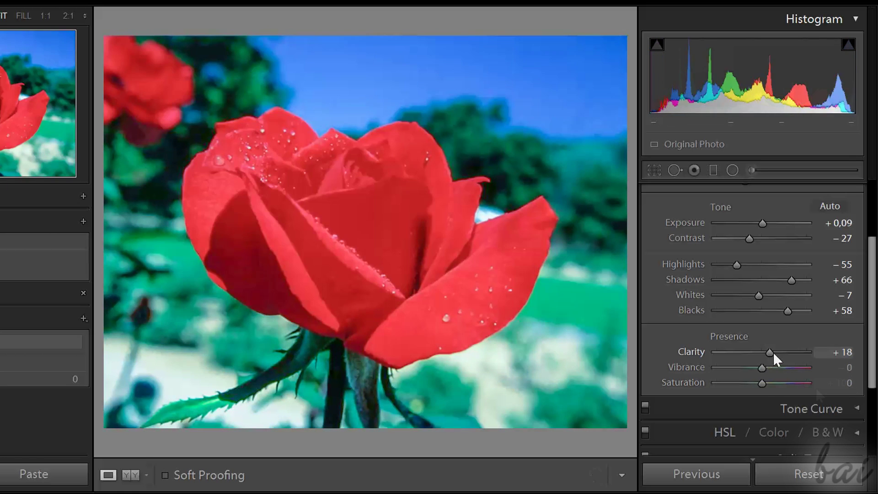
{"action": "mouse_move", "coordinate": [773, 352]}
{"action": "left_mouse_down"}
{"action": "mouse_move", "coordinate": [798, 353]}
{"action": "mouse_move", "coordinate": [715, 360]}
{"action": "mouse_move", "coordinate": [769, 358]}
{"action": "left_mouse_up"}
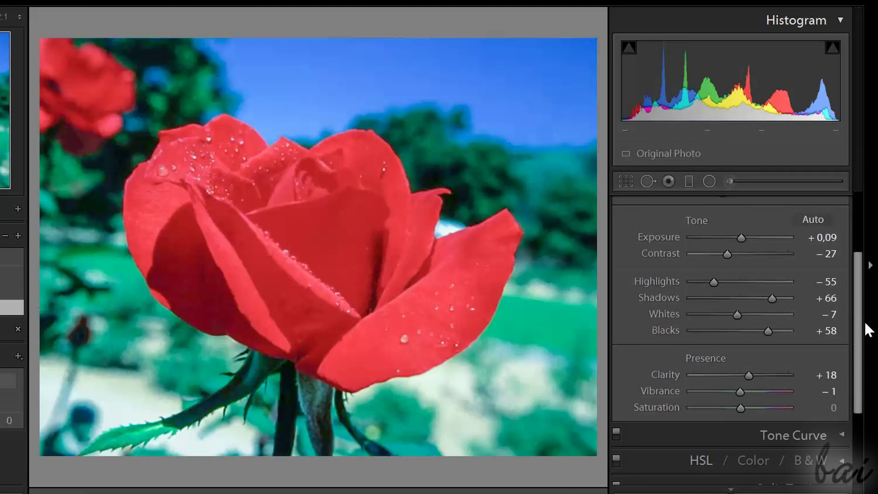
Step: Close the Basic settings, then set the Tone Curve's Darks to +12 and vary its Highlights
{"action": "left_click_drag", "start_coordinate": [858, 304], "coordinate": [845, 240]}
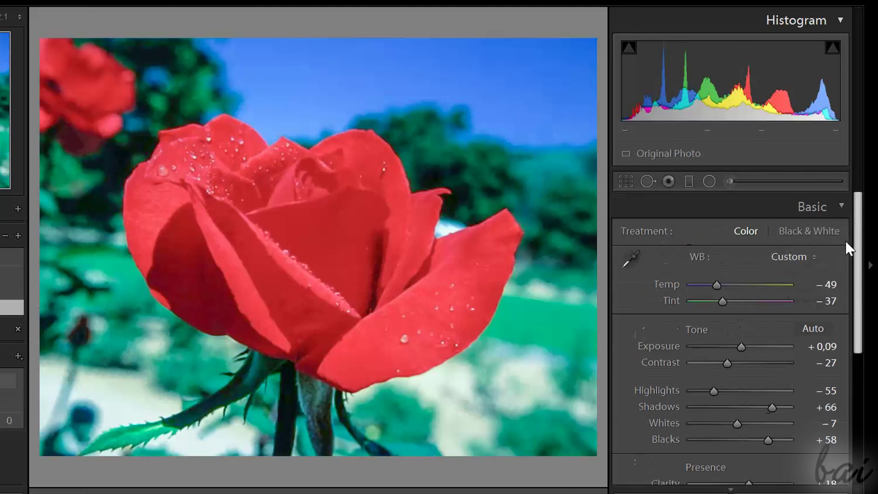
{"action": "left_click", "coordinate": [842, 204]}
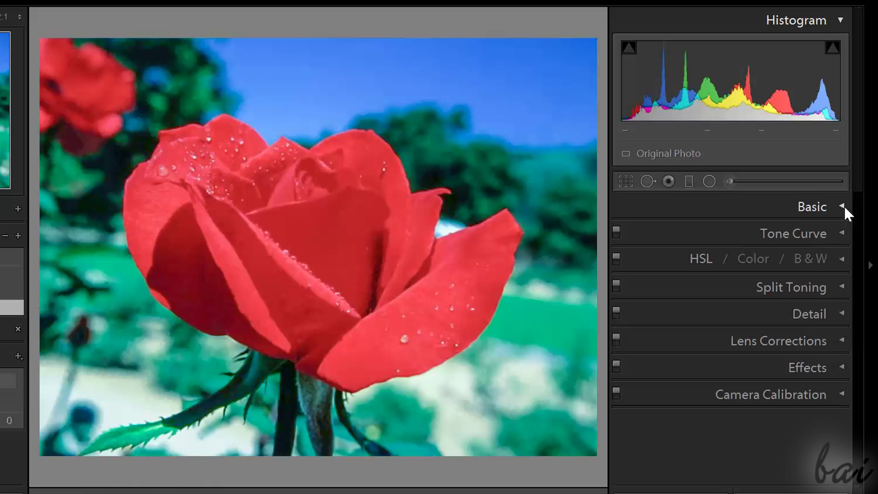
{"action": "left_click", "coordinate": [842, 234]}
{"action": "left_click_drag", "start_coordinate": [861, 247], "coordinate": [864, 295]}
{"action": "mouse_move", "coordinate": [695, 299]}
{"action": "left_mouse_down"}
{"action": "mouse_move", "coordinate": [695, 269]}
{"action": "mouse_move", "coordinate": [695, 329]}
{"action": "mouse_move", "coordinate": [695, 297]}
{"action": "mouse_move", "coordinate": [705, 303]}
{"action": "left_mouse_up"}
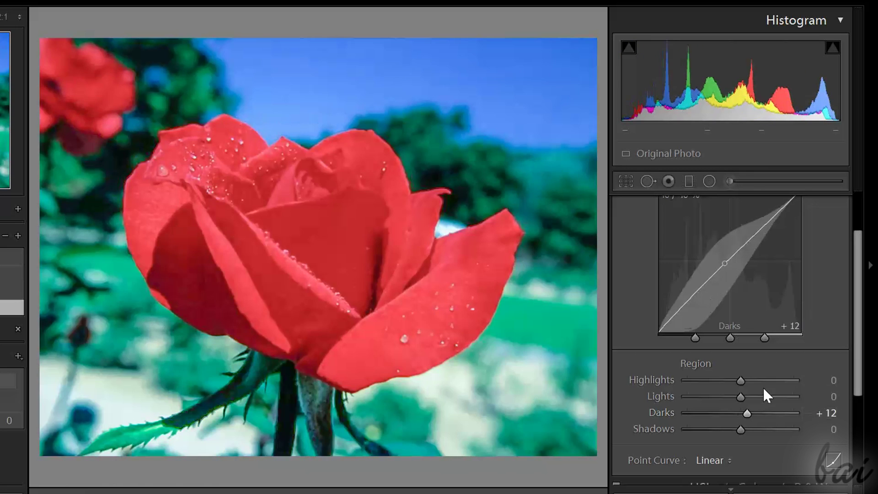
{"action": "left_click_drag", "start_coordinate": [755, 385], "coordinate": [715, 384]}
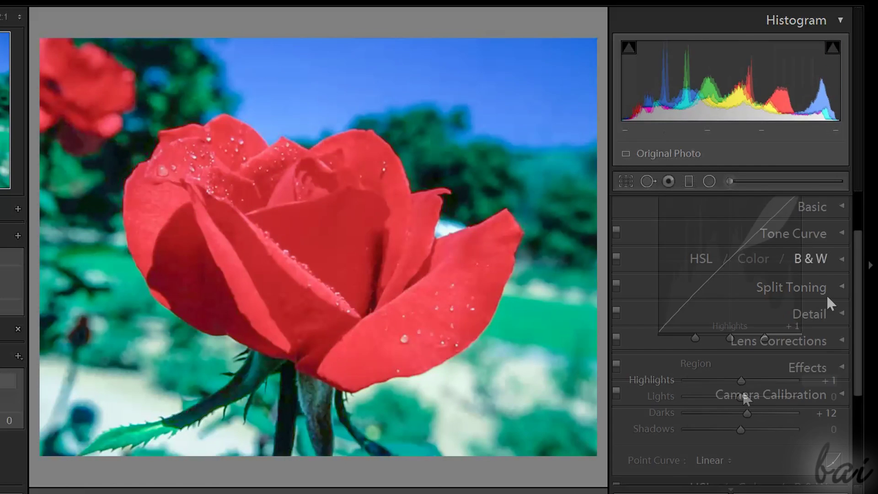
Step: In Split Toning, set the Highlights Hue to 192 and Saturation to 22
{"action": "left_click", "coordinate": [841, 288]}
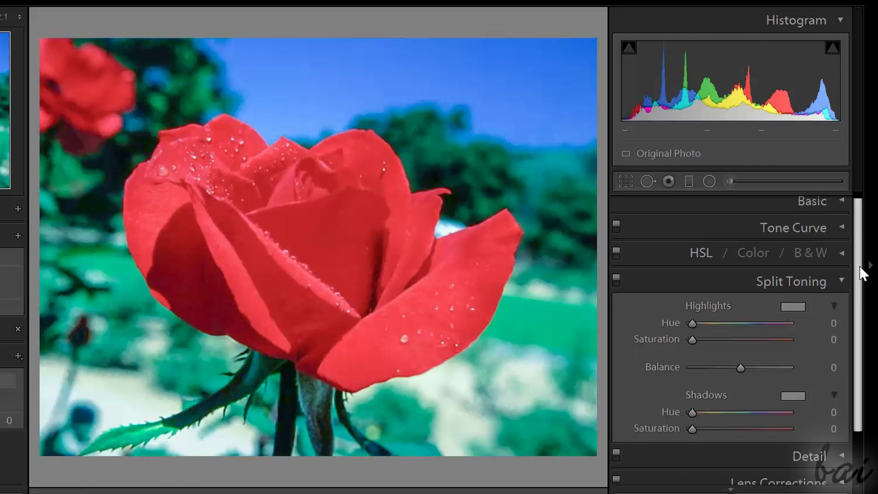
{"action": "left_click_drag", "start_coordinate": [693, 292], "coordinate": [743, 302]}
{"action": "left_click_drag", "start_coordinate": [726, 311], "coordinate": [713, 311]}
Step: Set the Split Toning Shadows Saturation to 55, raise the Shadows Hue and the Balance, and close the settings
{"action": "left_click_drag", "start_coordinate": [695, 402], "coordinate": [745, 405]}
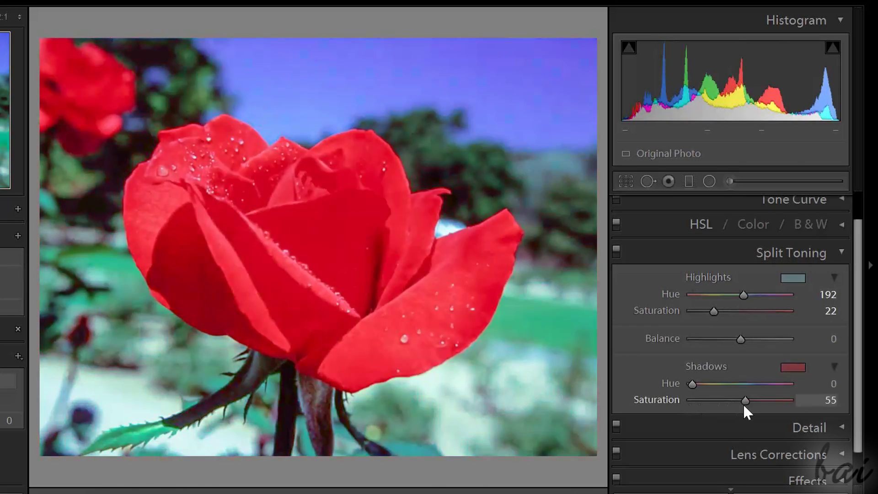
{"action": "left_click_drag", "start_coordinate": [692, 382], "coordinate": [776, 387]}
{"action": "left_click_drag", "start_coordinate": [739, 339], "coordinate": [769, 345]}
{"action": "left_click", "coordinate": [841, 252]}
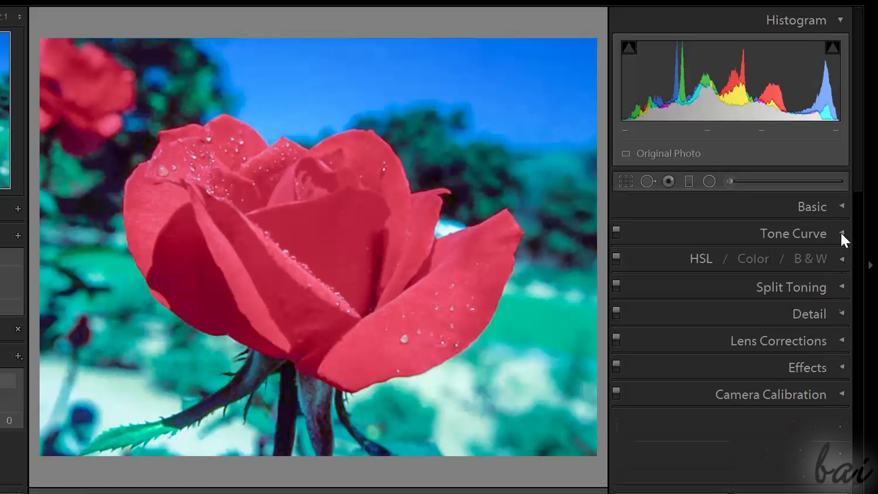
Step: In the HSL Hue adjustments, set Red to +100 and Orange to -100
{"action": "left_click", "coordinate": [846, 261]}
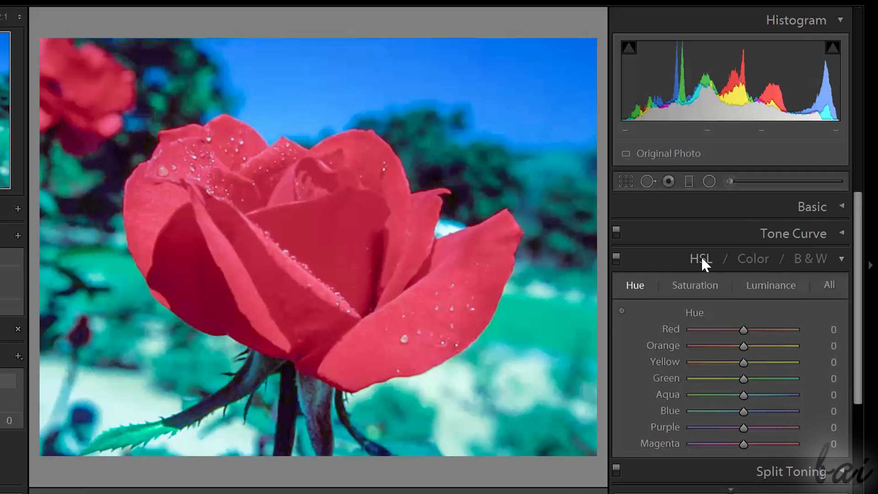
{"action": "scroll", "coordinate": [706, 286], "scroll_direction": "down", "scroll_amount": 2}
{"action": "left_click", "coordinate": [665, 242]}
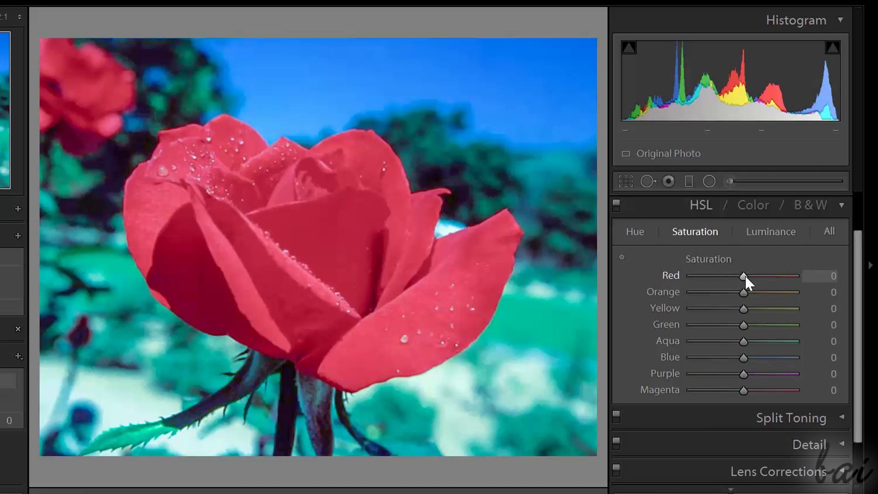
{"action": "left_click", "coordinate": [651, 234]}
{"action": "left_click_drag", "start_coordinate": [745, 277], "coordinate": [800, 295]}
{"action": "left_click_drag", "start_coordinate": [744, 292], "coordinate": [673, 308]}
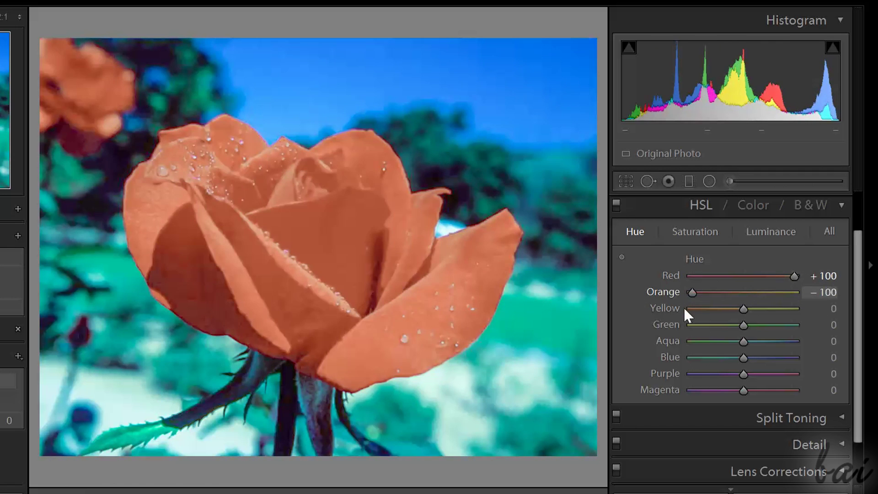
{"action": "left_click_drag", "start_coordinate": [795, 325], "coordinate": [825, 353]}
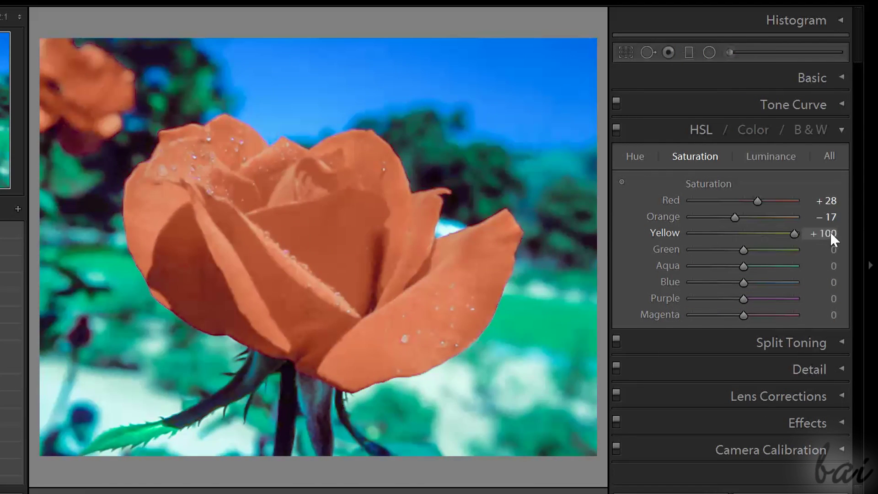
Step: In the HSL Saturation adjustments, set Yellow to +36 and strongly reduce Green, Aqua and Blue
{"action": "left_click", "coordinate": [761, 234]}
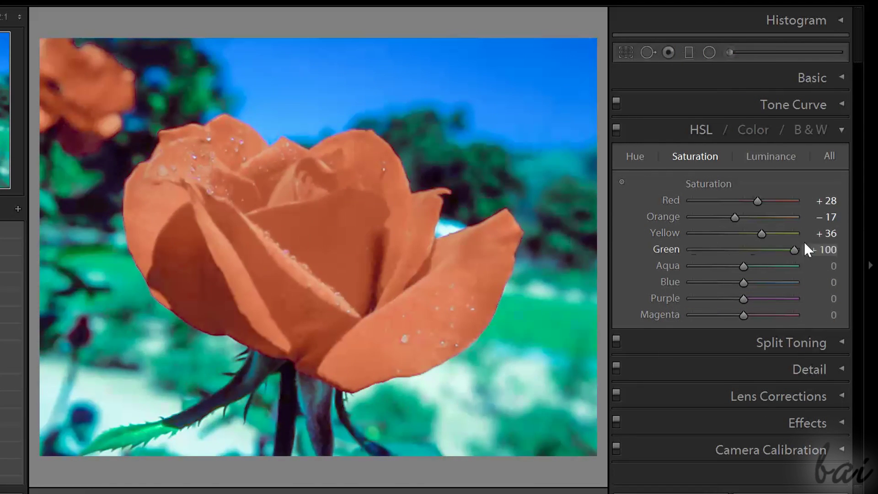
{"action": "left_click", "coordinate": [739, 250]}
{"action": "left_click", "coordinate": [691, 266]}
{"action": "left_click", "coordinate": [688, 283]}
{"action": "left_click", "coordinate": [694, 250]}
Step: In the HSL Luminance adjustments, set Red to +23, Orange to -62 and Yellow to +28
{"action": "left_click", "coordinate": [770, 156]}
{"action": "left_click", "coordinate": [755, 201]}
{"action": "left_click", "coordinate": [711, 217]}
{"action": "left_click", "coordinate": [726, 233]}
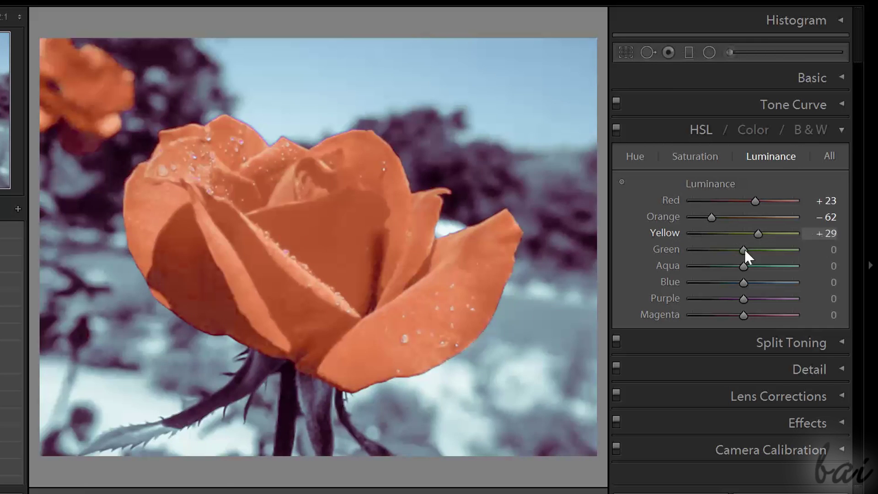
{"action": "left_click", "coordinate": [757, 233]}
Step: Set the HSL Luminance of Green to -55, Aqua to -45 and Blue to -43, lower Purple, and set Magenta to +100
{"action": "left_click", "coordinate": [715, 250]}
{"action": "left_click", "coordinate": [711, 265]}
{"action": "left_click", "coordinate": [720, 266]}
{"action": "left_click", "coordinate": [709, 283]}
{"action": "left_click", "coordinate": [721, 282]}
{"action": "left_click_drag", "start_coordinate": [741, 299], "coordinate": [703, 298]}
{"action": "left_click", "coordinate": [794, 315]}
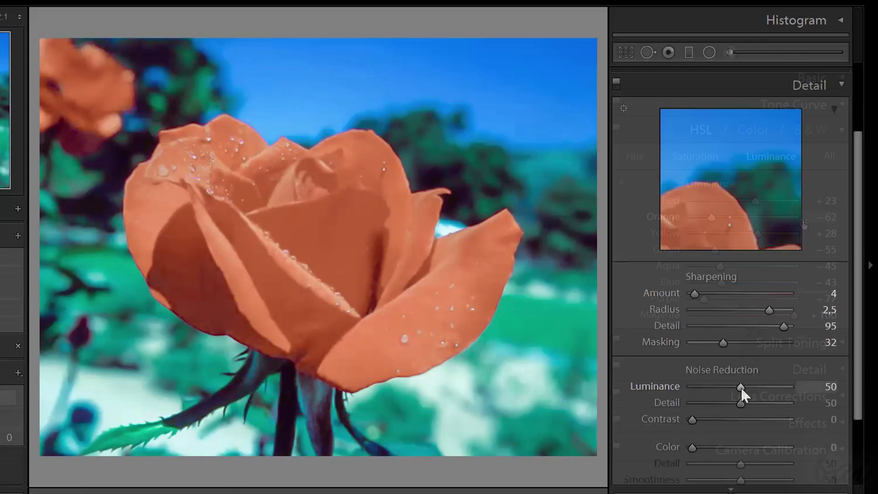
Step: Set Noise Reduction Luminance to 53, Detail to 25 and Contrast to 65, and raise the Color noise reduction
{"action": "left_click_drag", "start_coordinate": [741, 388], "coordinate": [715, 402]}
{"action": "left_click", "coordinate": [745, 386]}
{"action": "left_click", "coordinate": [751, 402]}
{"action": "left_click", "coordinate": [753, 419]}
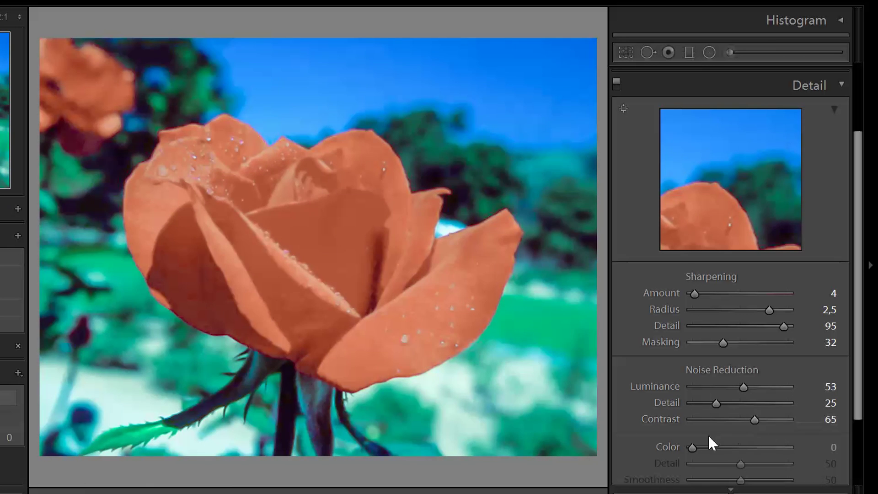
{"action": "left_click", "coordinate": [791, 451]}
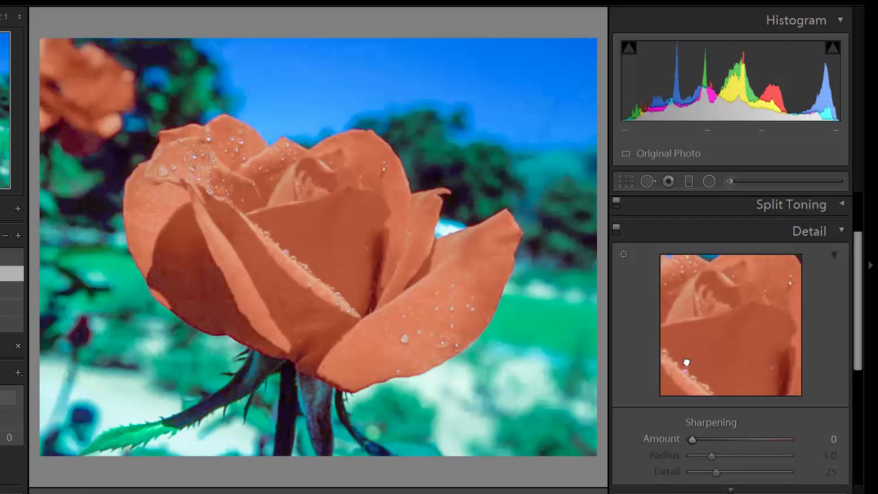
Step: Shift the Detail preview to the trees and sky beside the rose
{"action": "left_click_drag", "start_coordinate": [686, 362], "coordinate": [680, 303]}
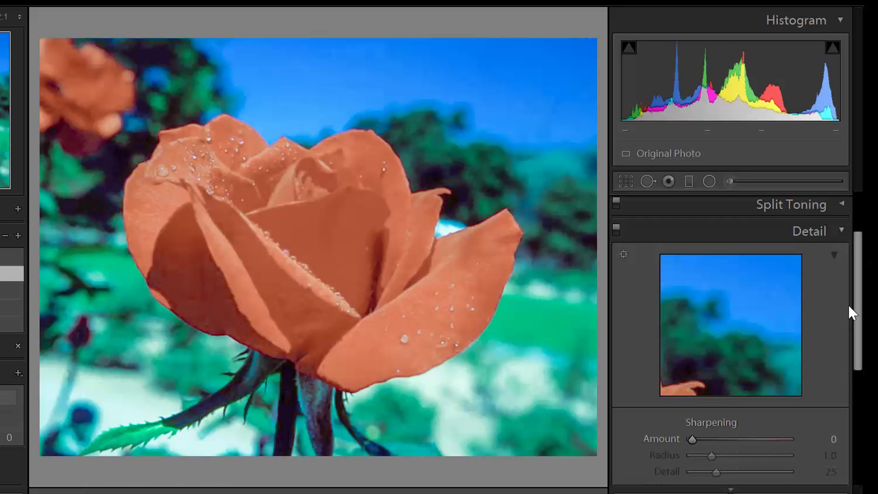
{"action": "scroll", "coordinate": [856, 325], "scroll_direction": "down", "scroll_amount": 3}
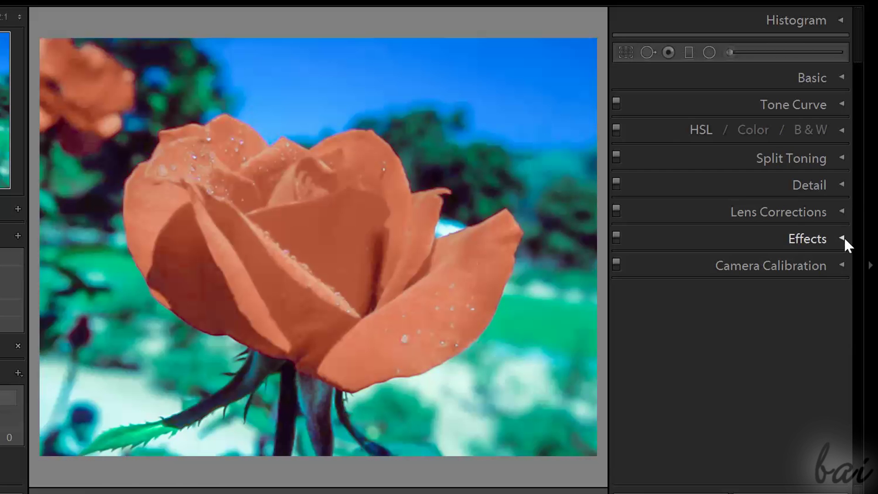
Step: Set Post-Crop Vignetting Amount to -100, Midpoint to 66, Roundness to -52, Feather to 91 and Highlights to 13, keeping Grain Amount at 0
{"action": "left_click", "coordinate": [843, 237]}
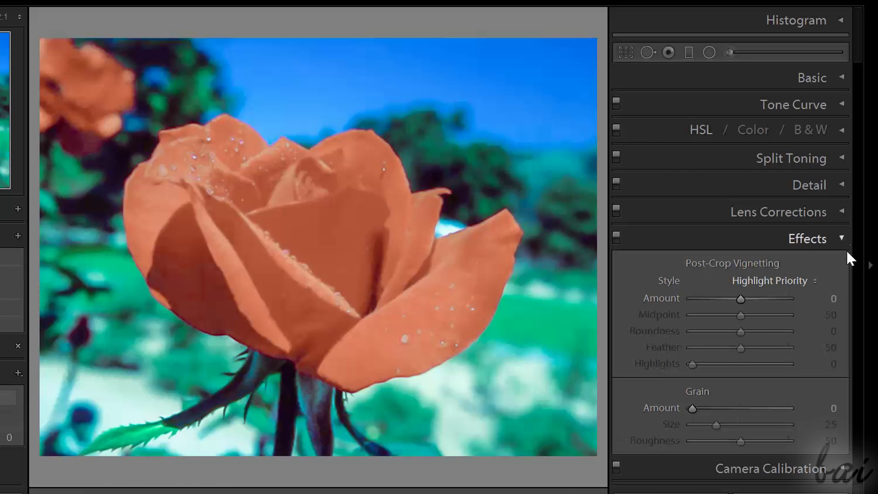
{"action": "mouse_move", "coordinate": [745, 300]}
{"action": "left_mouse_down"}
{"action": "mouse_move", "coordinate": [696, 292]}
{"action": "mouse_move", "coordinate": [796, 306]}
{"action": "mouse_move", "coordinate": [761, 308]}
{"action": "left_mouse_up"}
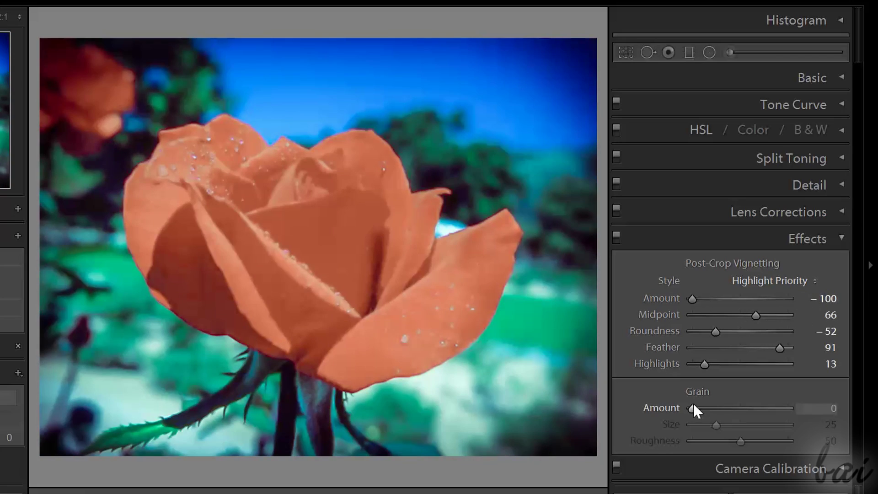
{"action": "left_click_drag", "start_coordinate": [692, 405], "coordinate": [644, 425]}
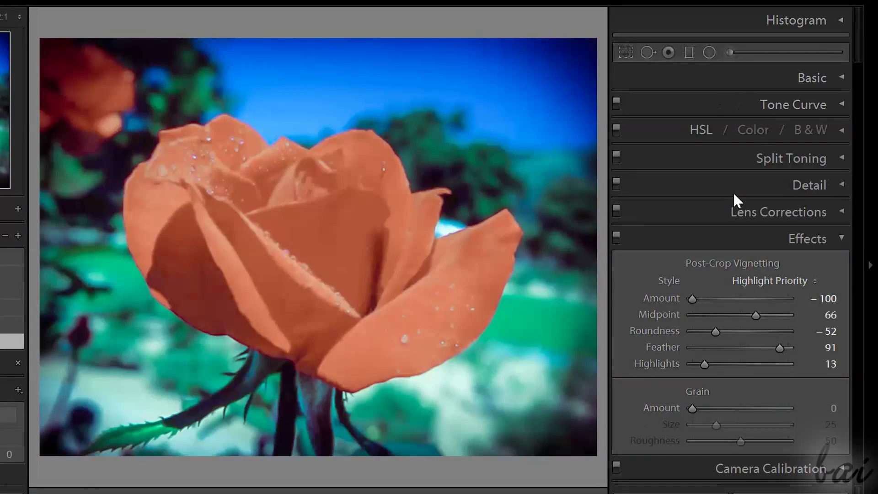
Step: Compare the photo without and with Effects by disabling and re-enabling them, and close the Effects settings
{"action": "left_click", "coordinate": [618, 235]}
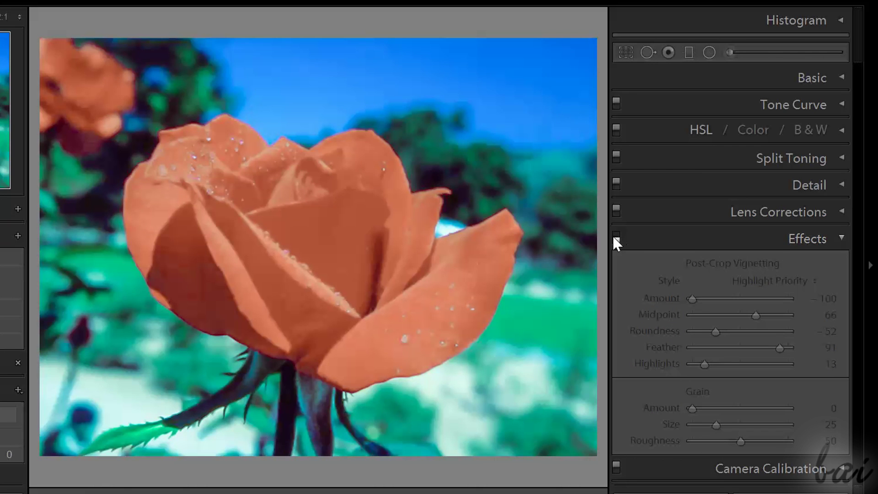
{"action": "left_click", "coordinate": [614, 236]}
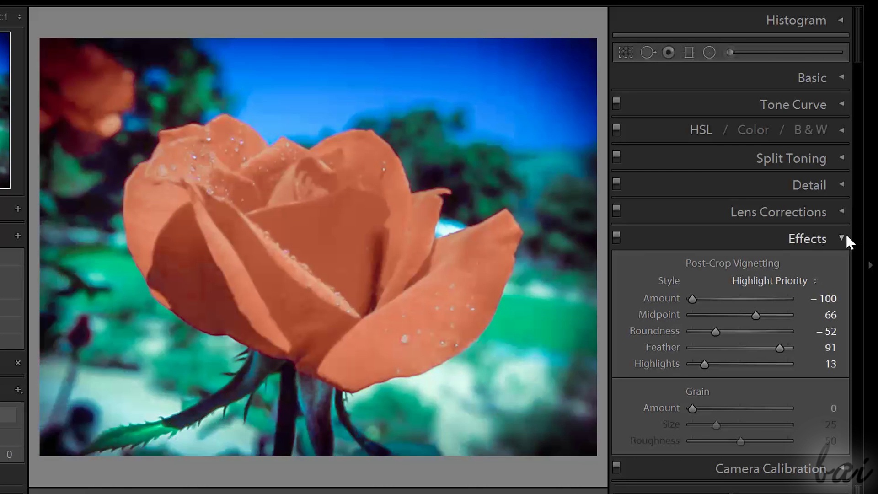
{"action": "left_click", "coordinate": [845, 234]}
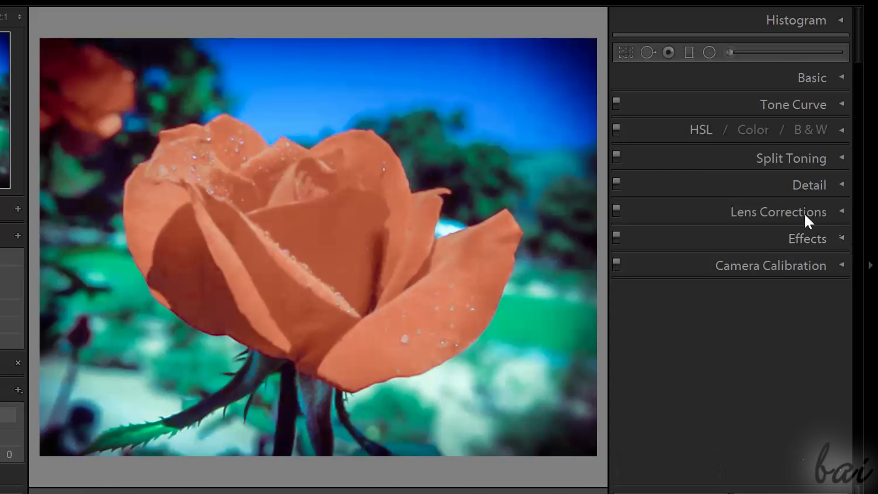
Step: Compare the photo without and with Split Toning and HSL by disabling and re-enabling each adjustment
{"action": "left_click", "coordinate": [615, 159]}
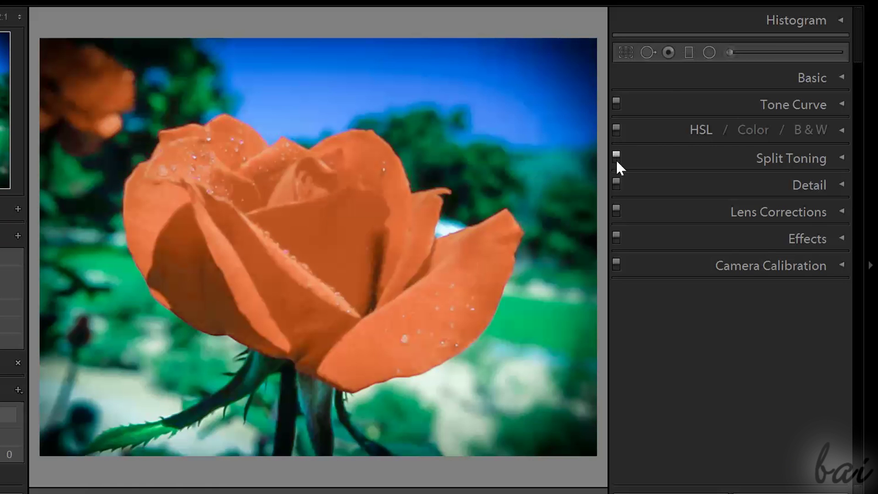
{"action": "left_click", "coordinate": [616, 158]}
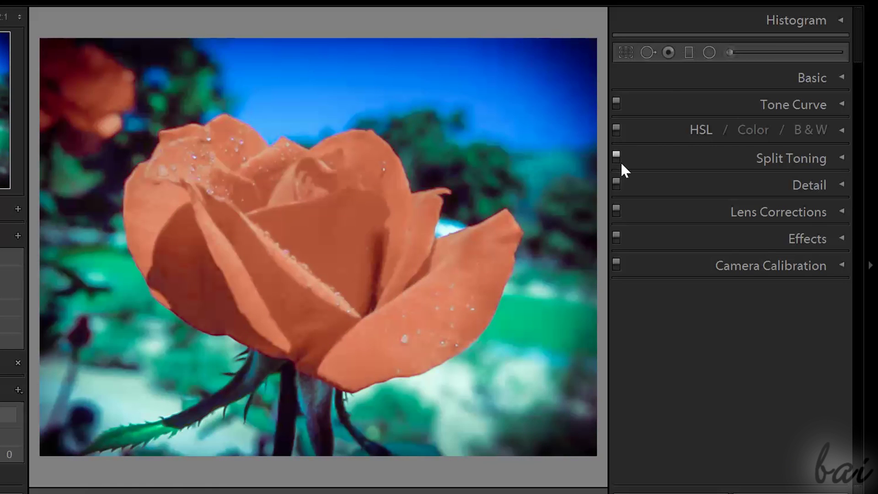
{"action": "left_click", "coordinate": [615, 128]}
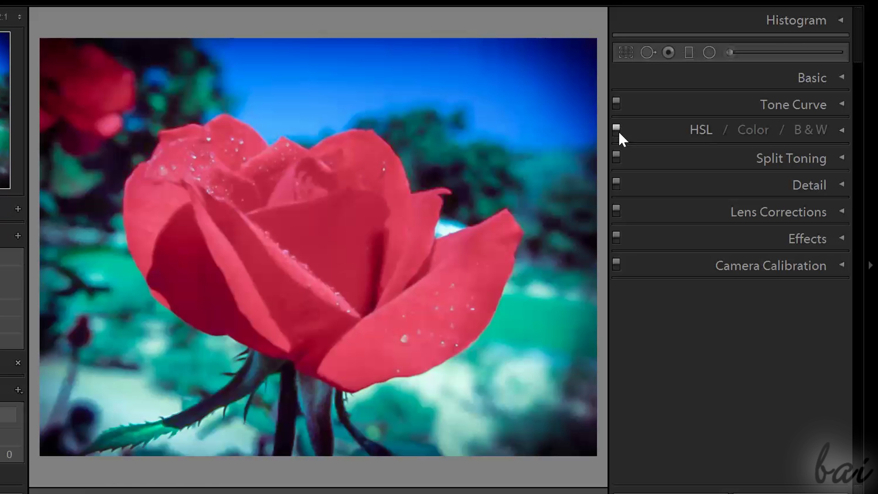
{"action": "left_click", "coordinate": [618, 130]}
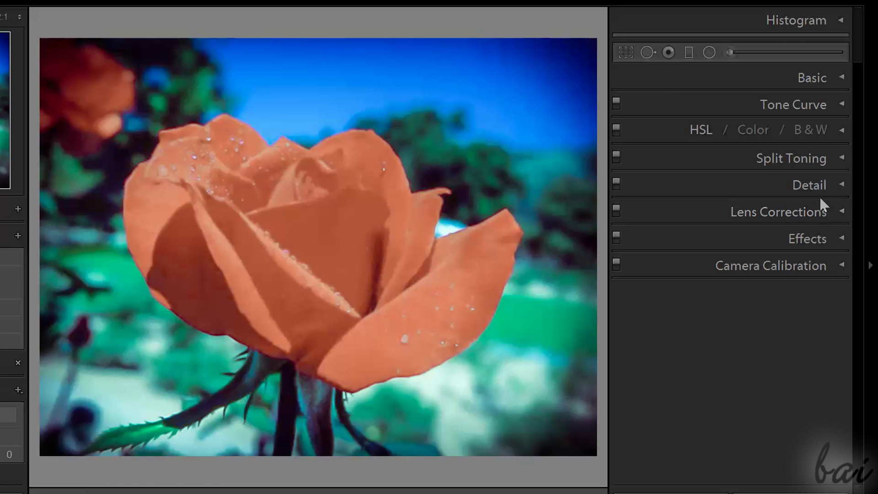
Step: Try the manual Distortion and Vertical lens corrections on the rose photo
{"action": "left_click", "coordinate": [839, 208]}
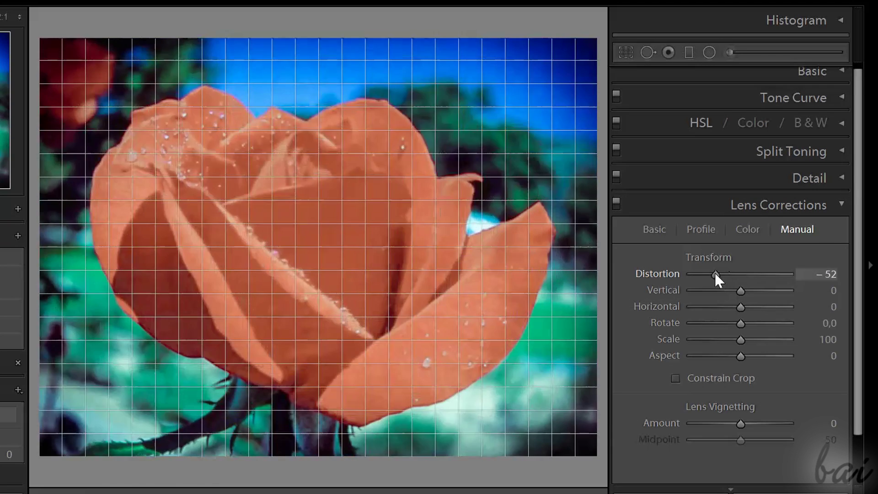
{"action": "left_click_drag", "start_coordinate": [715, 272], "coordinate": [741, 283]}
{"action": "left_click_drag", "start_coordinate": [741, 282], "coordinate": [730, 287]}
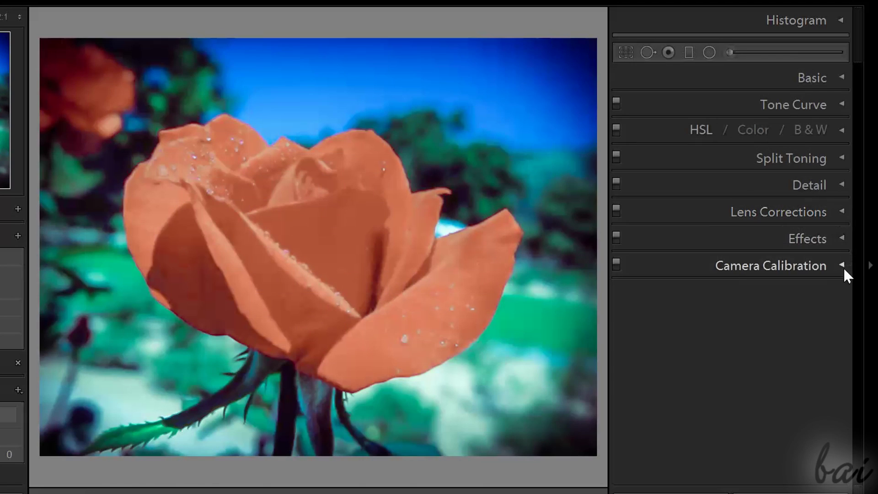
Step: Open the Camera Calibration settings and bring their adjustments into view
{"action": "left_click", "coordinate": [843, 267]}
{"action": "scroll", "coordinate": [848, 274], "scroll_direction": "down", "scroll_amount": 3}
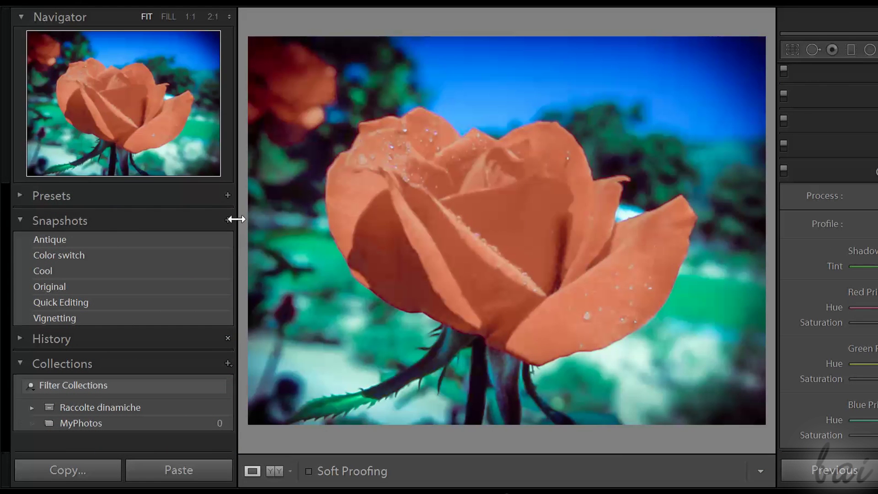
Step: Preview the saved rose snapshots in order: Antique, Color switch, Cool, Original, Quick Editing and Vignetting
{"action": "left_click", "coordinate": [150, 240]}
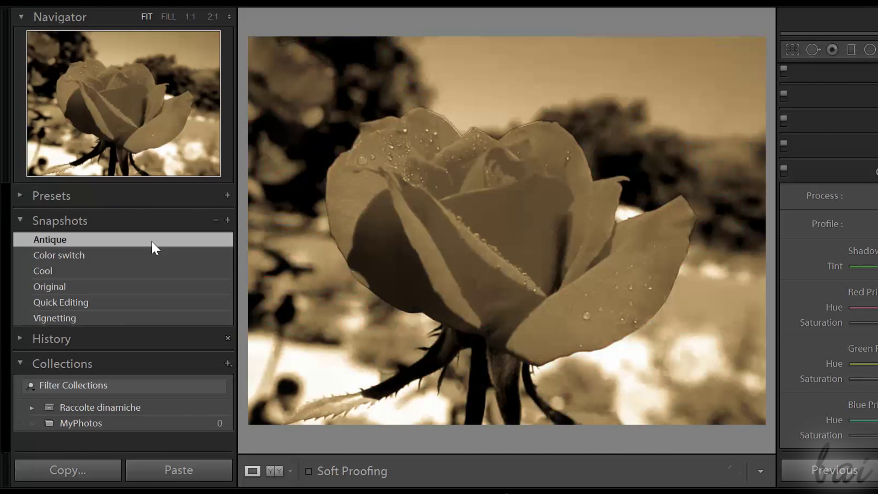
{"action": "left_click", "coordinate": [145, 254]}
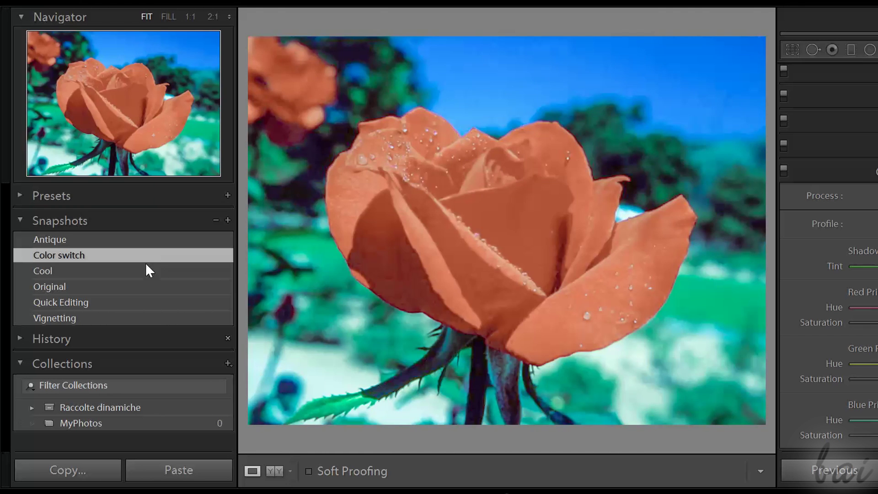
{"action": "left_click", "coordinate": [142, 268]}
{"action": "left_click", "coordinate": [141, 283]}
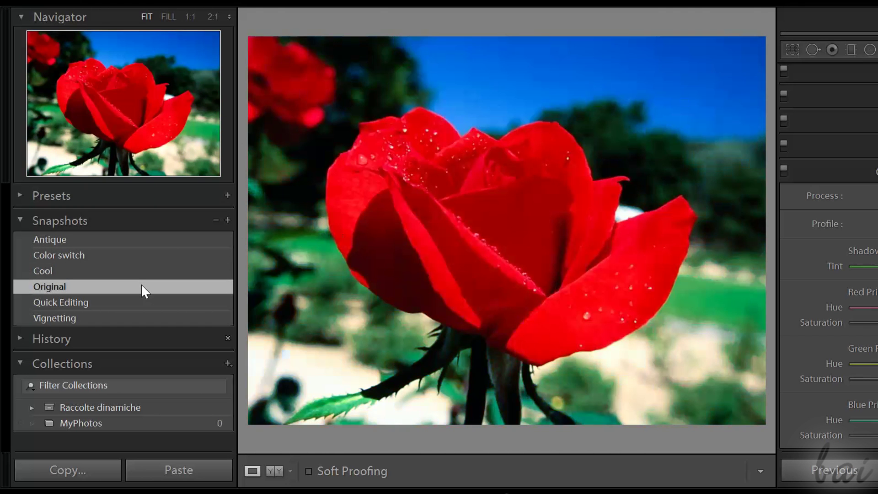
{"action": "left_click", "coordinate": [141, 303]}
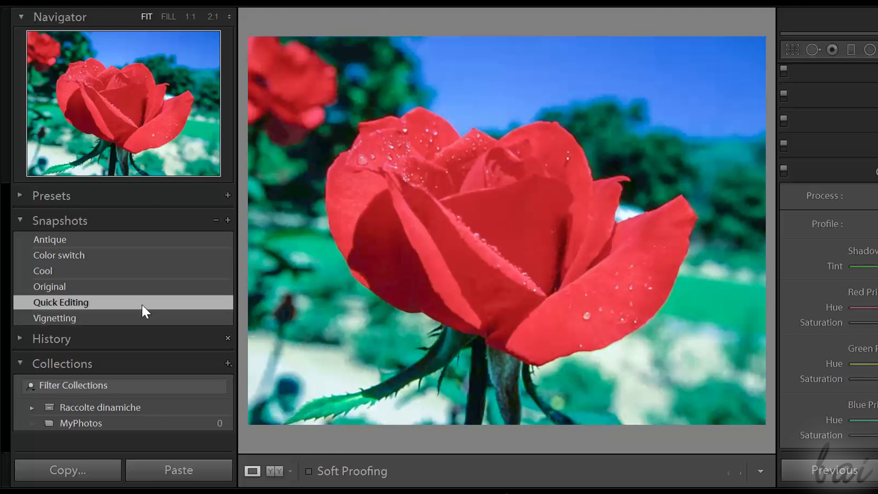
{"action": "left_click", "coordinate": [141, 315]}
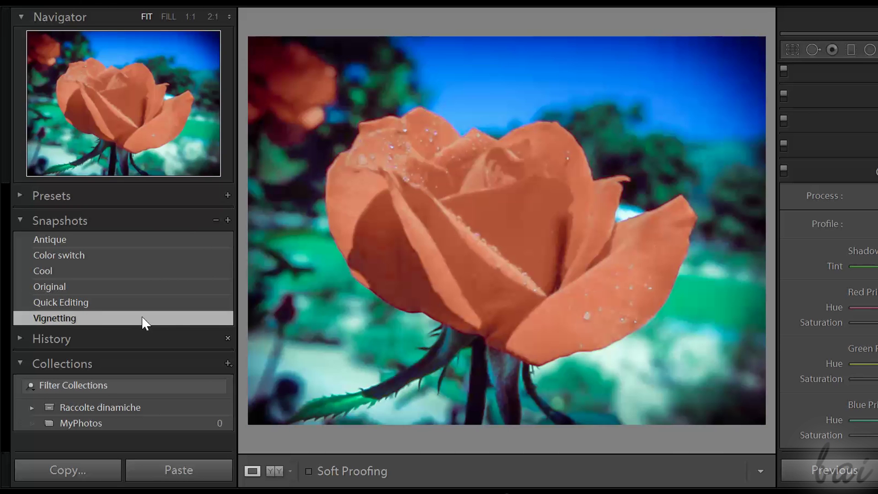
Step: Show the rose before and after side by side, and compare the original with the Quick Editing and Cool snapshots
{"action": "left_click", "coordinate": [273, 472]}
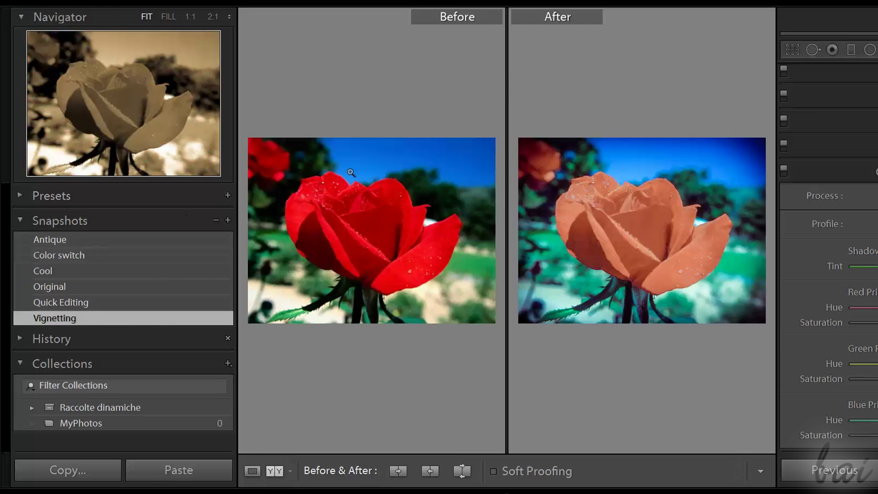
{"action": "left_click", "coordinate": [74, 300]}
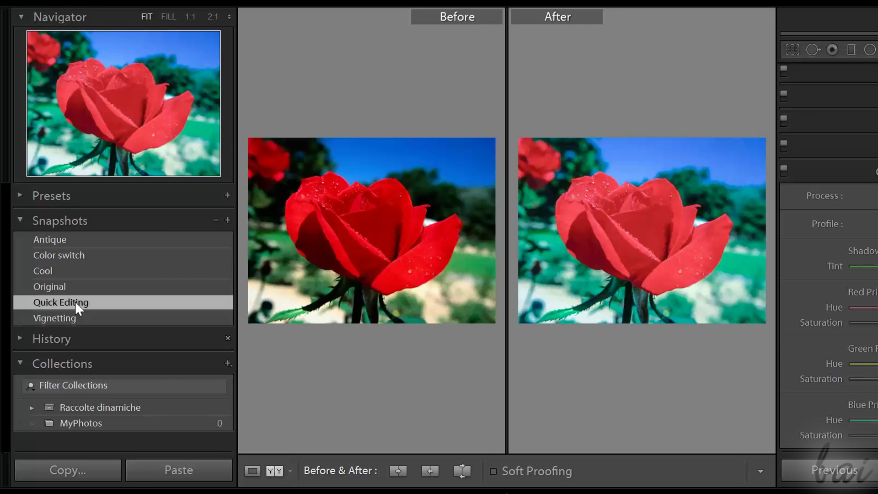
{"action": "left_click", "coordinate": [72, 269]}
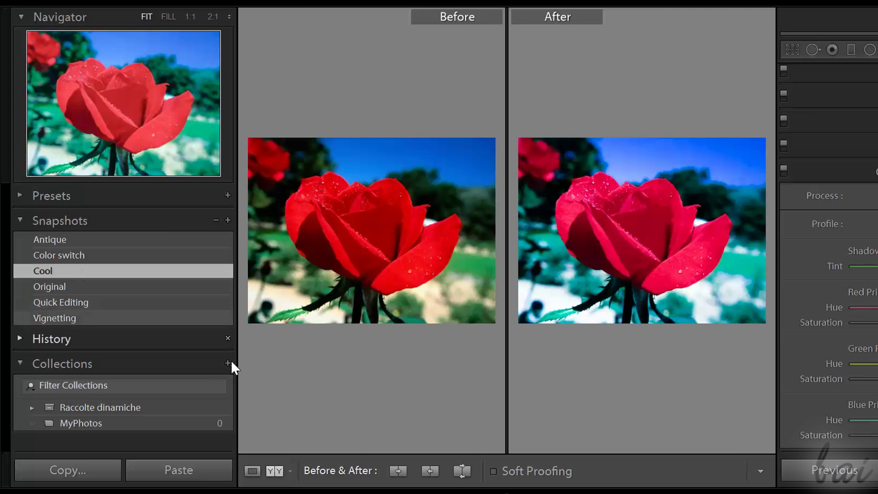
Step: Cycle through the Before & After layouts, including the top/bottom one, and finish on the left/right split of one photo
{"action": "left_click", "coordinate": [271, 472]}
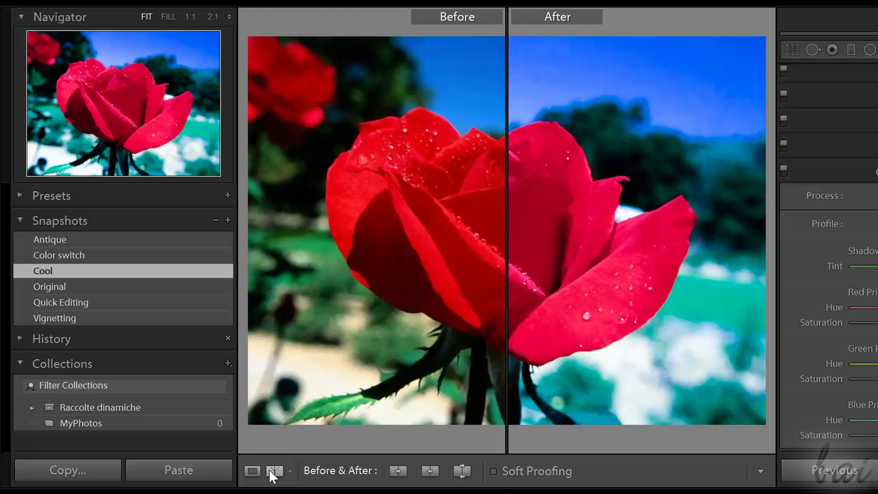
{"action": "left_click", "coordinate": [272, 471]}
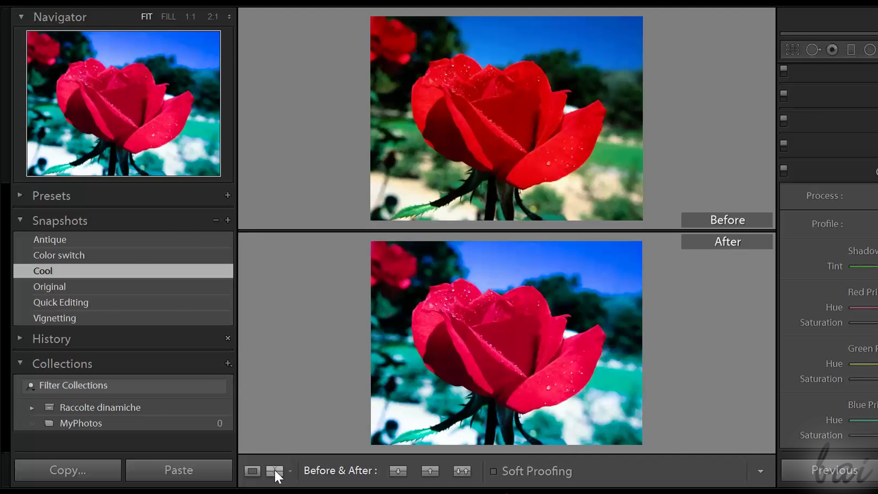
{"action": "left_click", "coordinate": [274, 469]}
{"action": "left_click", "coordinate": [274, 469]}
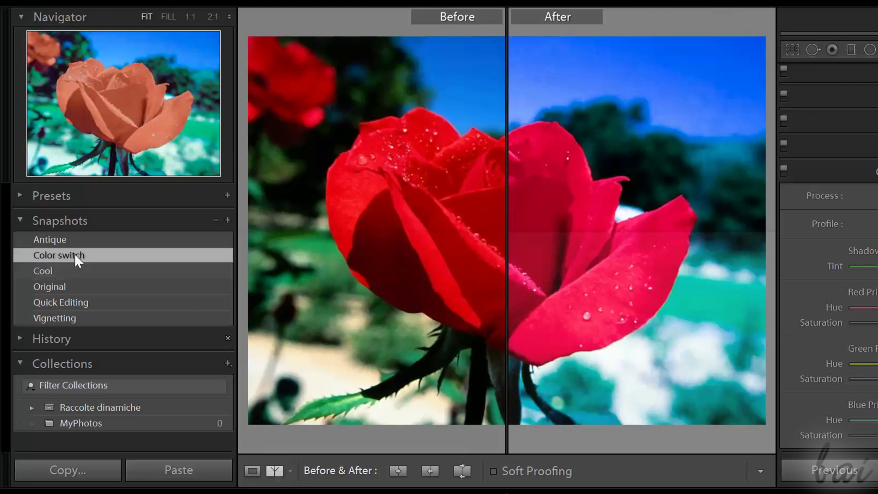
Step: Compare the Color switch, Antique and Cool snapshots with the original in the split view
{"action": "left_click", "coordinate": [84, 257]}
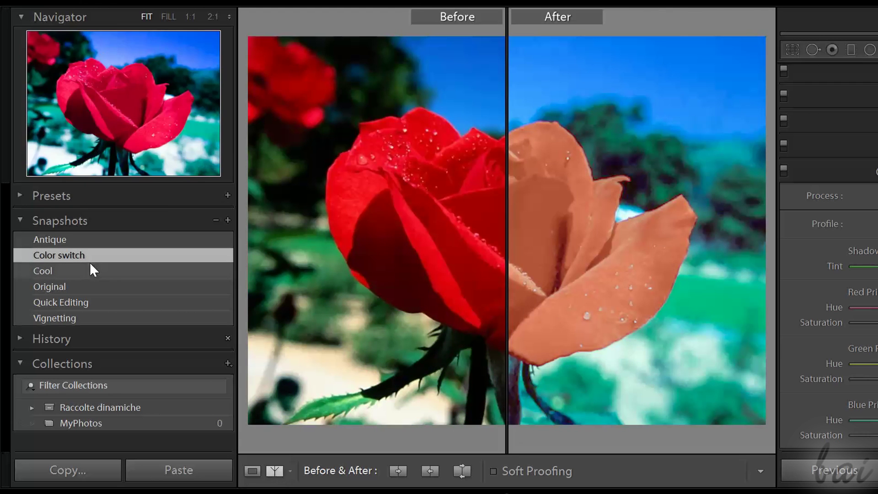
{"action": "left_click", "coordinate": [83, 239]}
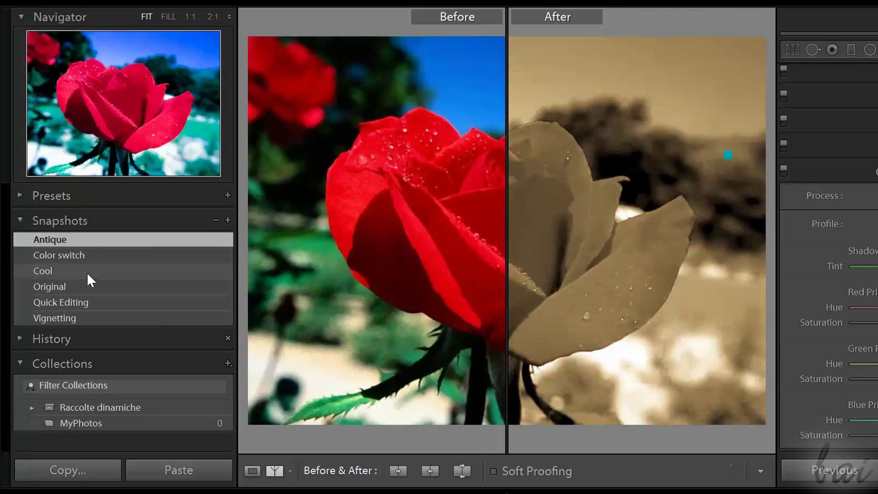
{"action": "left_click", "coordinate": [87, 272]}
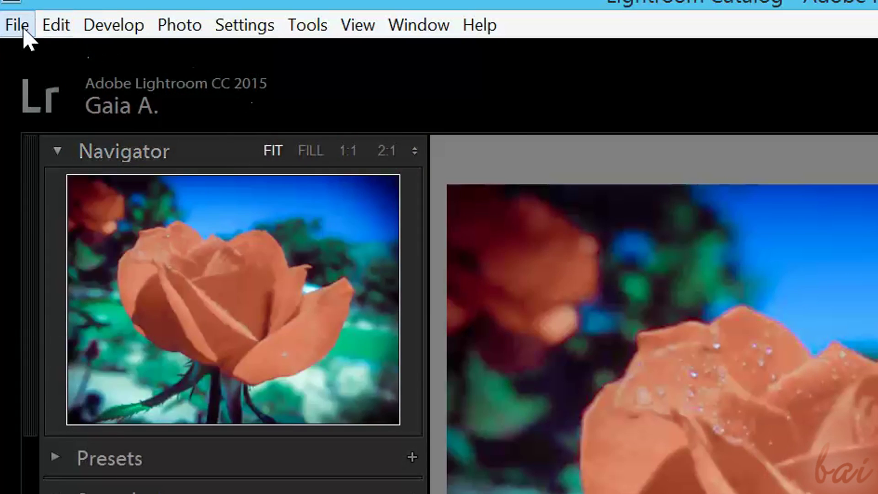
Step: Set up an export of the vignetted rose to Hard Drive, with the Desktop as the destination folder
{"action": "left_click", "coordinate": [21, 26]}
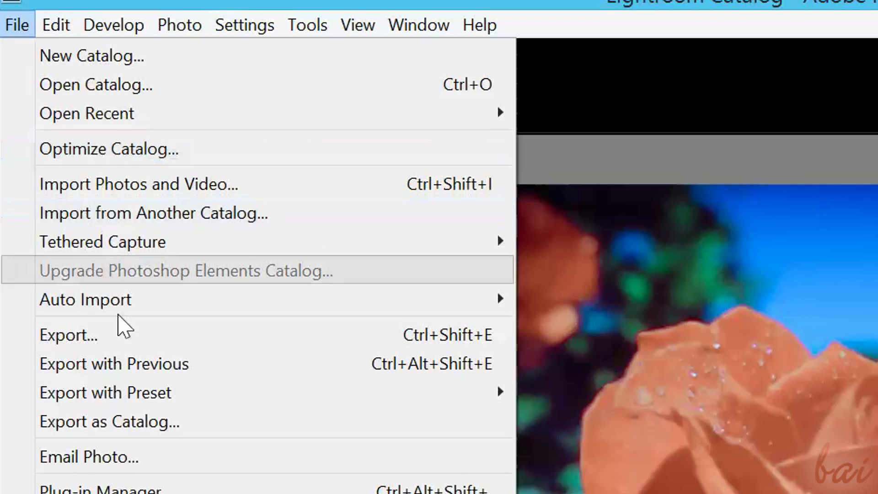
{"action": "left_click", "coordinate": [69, 336]}
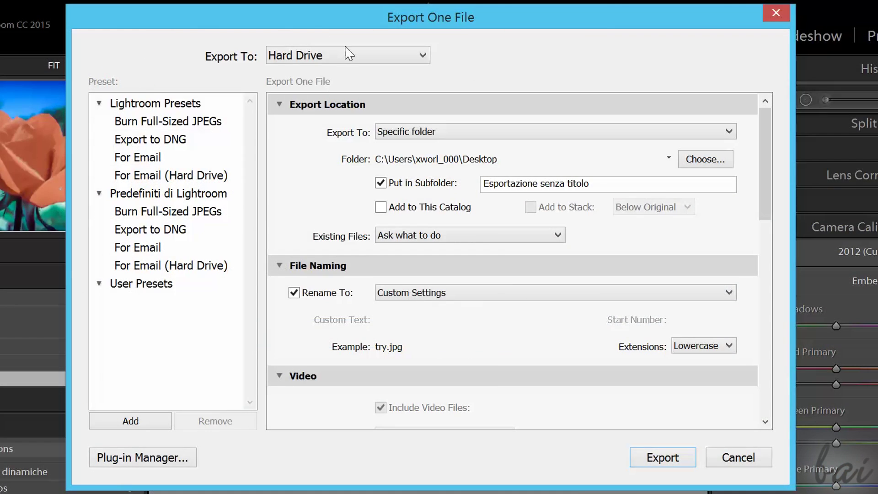
{"action": "left_click", "coordinate": [354, 59]}
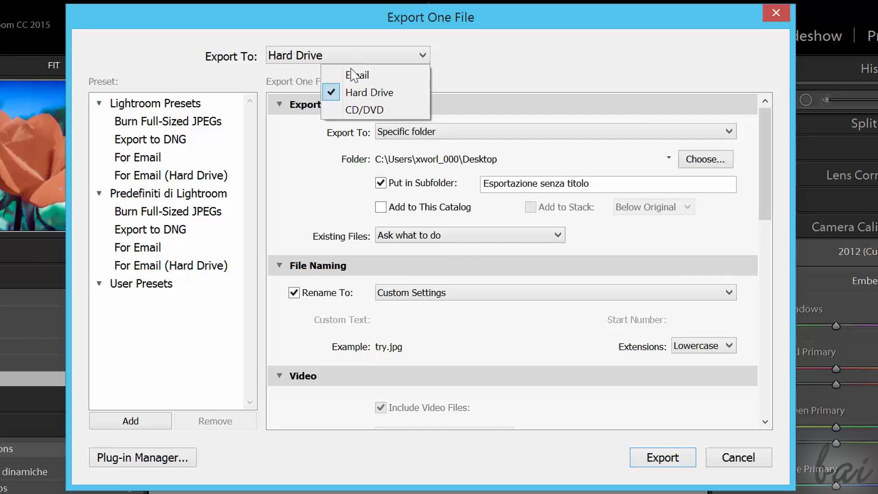
{"action": "left_click", "coordinate": [362, 95]}
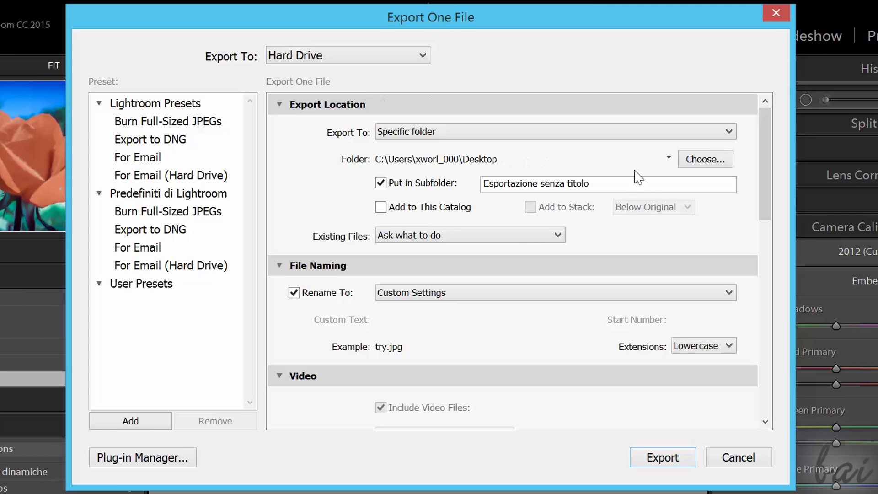
{"action": "left_click", "coordinate": [704, 159]}
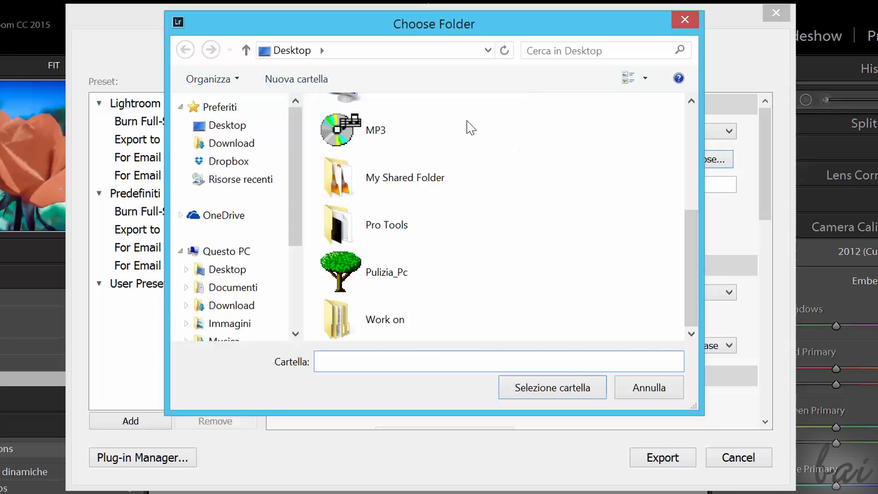
{"action": "left_click", "coordinate": [552, 387]}
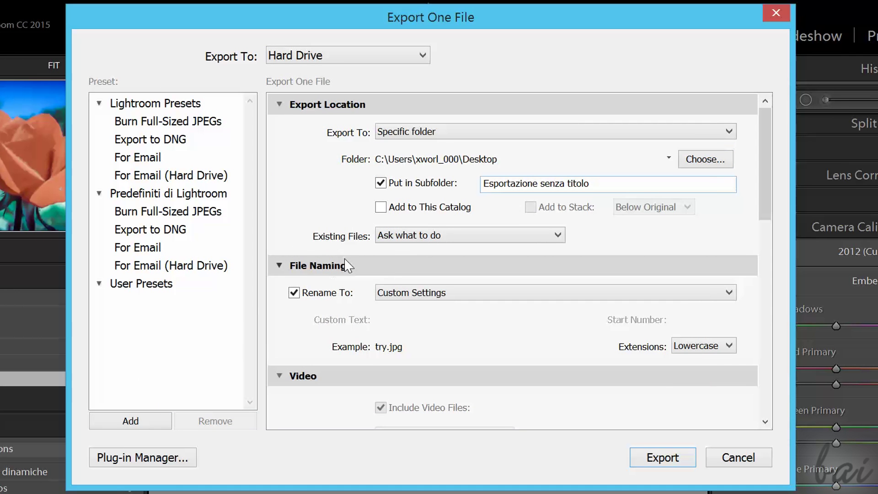
Step: Keep renaming enabled for the export and edit the custom file name to VignettedRose
{"action": "left_click", "coordinate": [294, 292]}
{"action": "left_click", "coordinate": [293, 292]}
{"action": "left_click", "coordinate": [542, 294]}
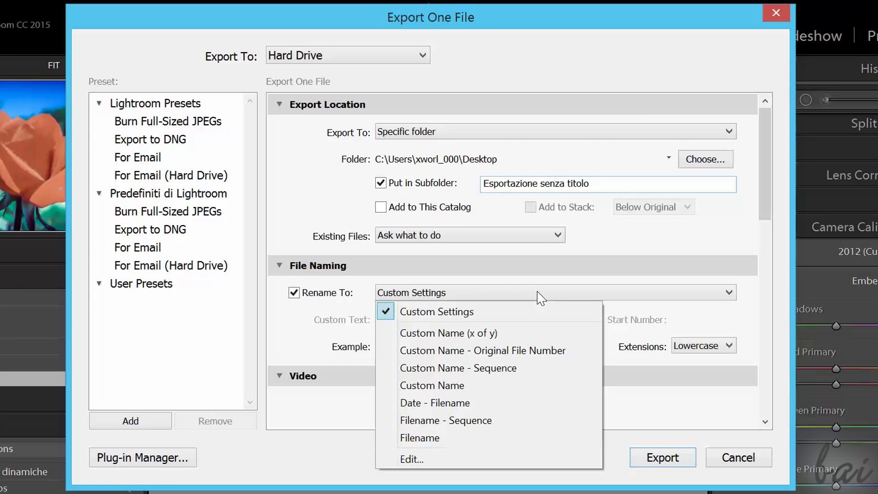
{"action": "left_click", "coordinate": [461, 459]}
{"action": "type", "text": "VignettedRose"}
{"action": "key", "text": "Return"}
Step: Choose JPEG as the image format, set Quality to 100 and export the rose photo
{"action": "scroll", "coordinate": [778, 250], "scroll_direction": "down", "scroll_amount": 1}
{"action": "left_click", "coordinate": [490, 245]}
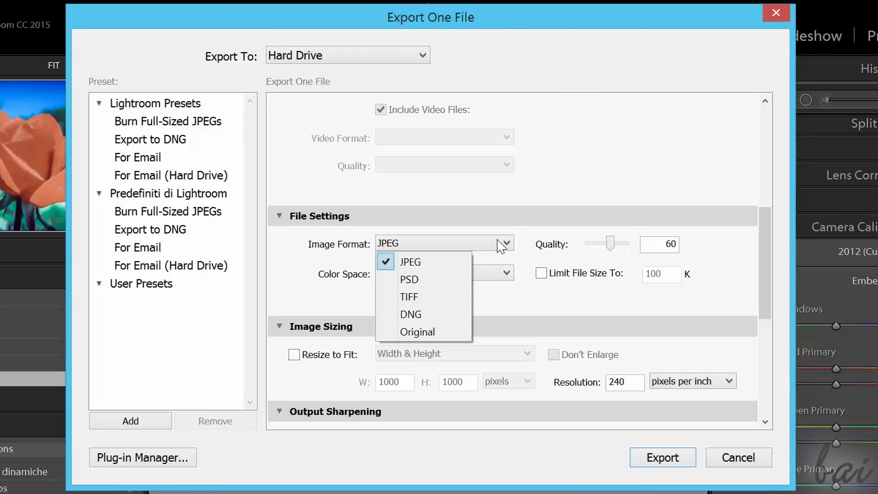
{"action": "left_click", "coordinate": [460, 262]}
{"action": "left_click_drag", "start_coordinate": [610, 244], "coordinate": [626, 255]}
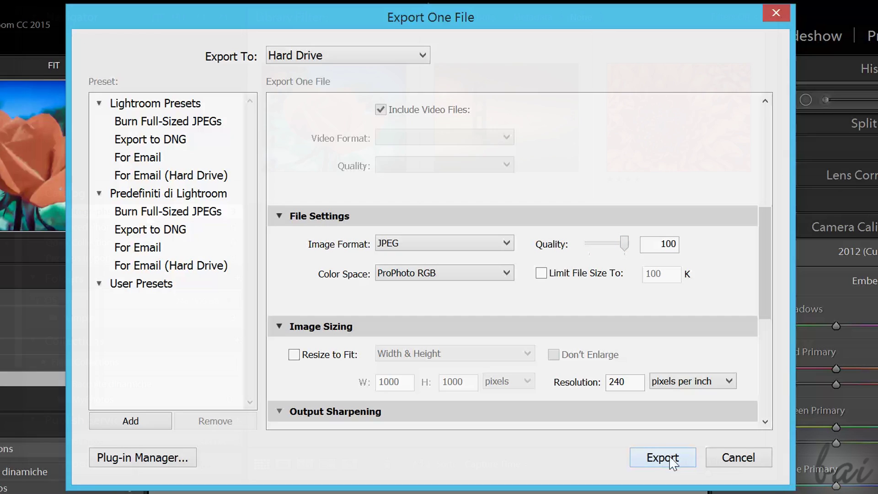
{"action": "left_click", "coordinate": [672, 458]}
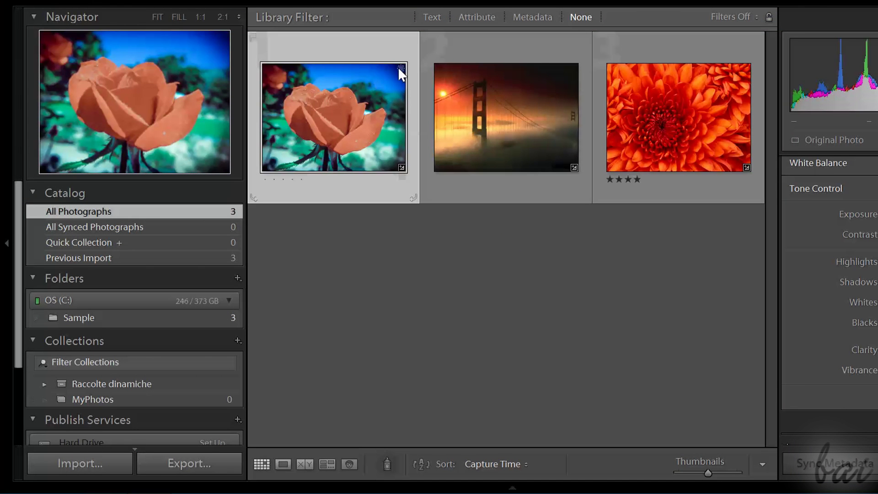
Step: Add the rose and bridge photos to the Quick Collection in the Library and display the collection
{"action": "left_click", "coordinate": [399, 68]}
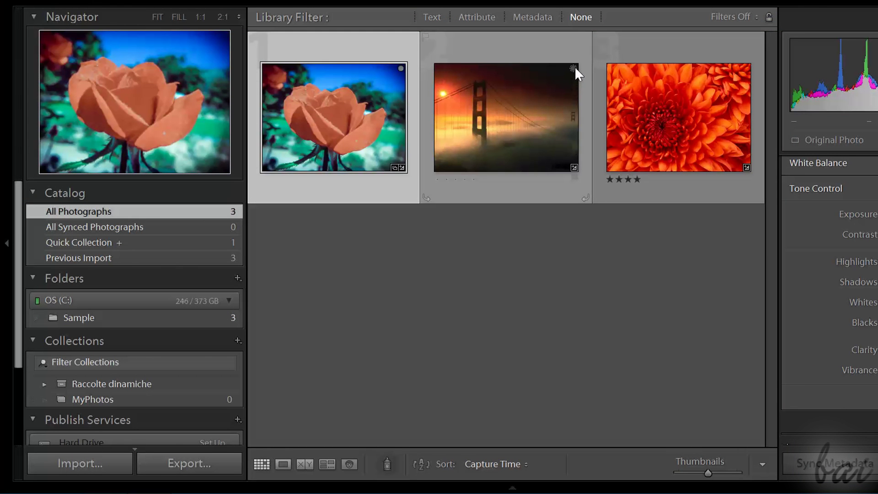
{"action": "left_click", "coordinate": [574, 68]}
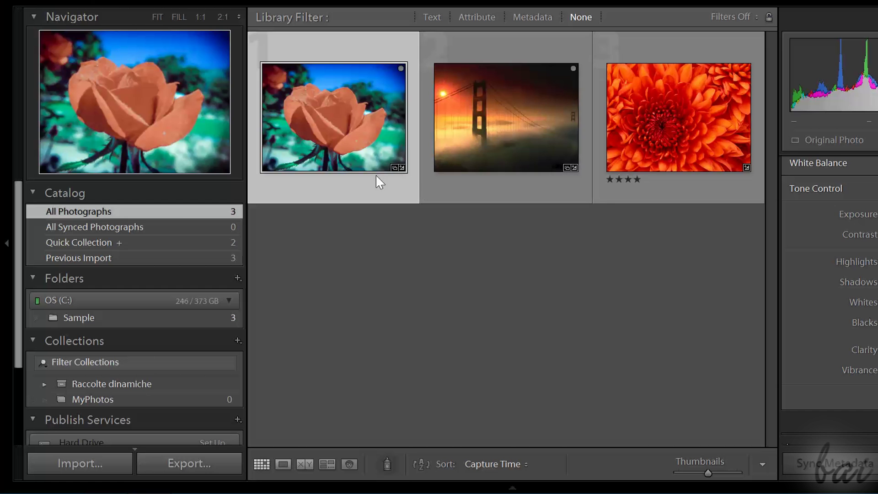
{"action": "left_click", "coordinate": [121, 241]}
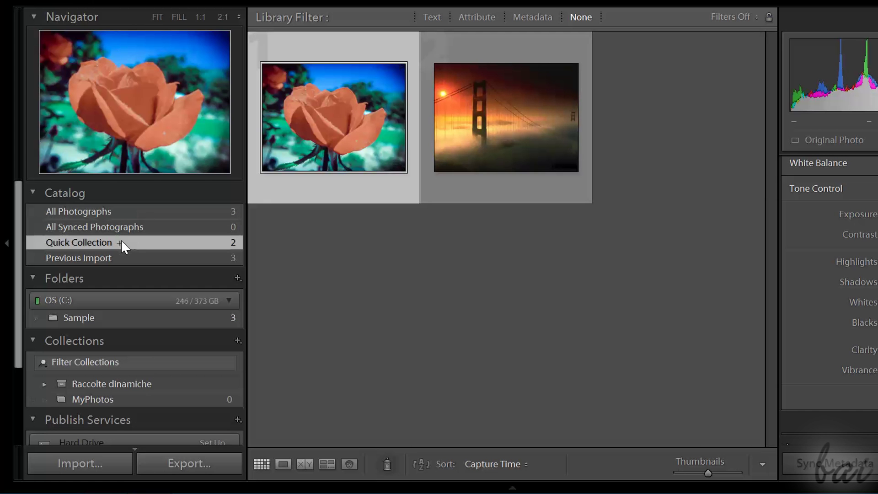
{"action": "right_click", "coordinate": [124, 244]}
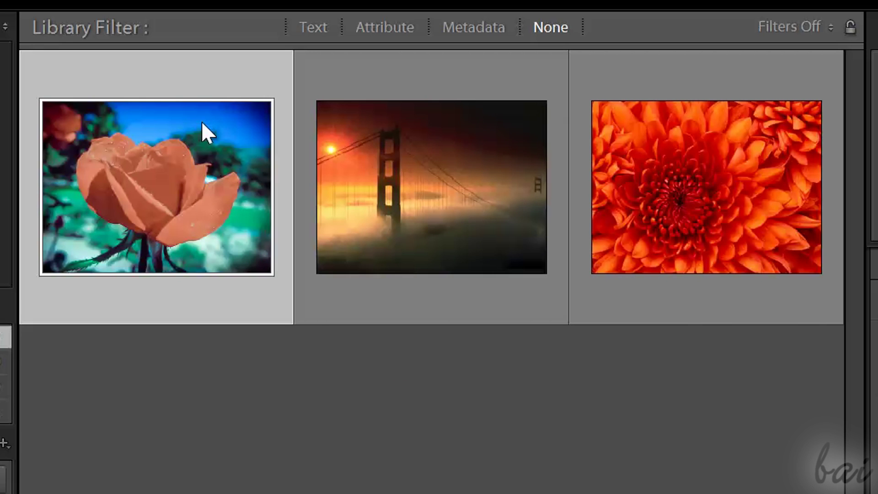
Step: Mark the rose and bridge thumbnails again for the Quick Collection and reopen it
{"action": "mouse_move", "coordinate": [260, 108]}
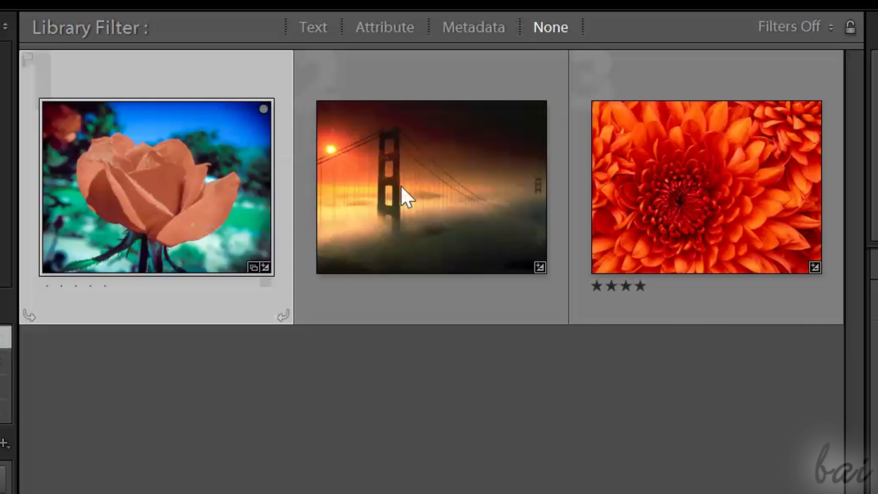
{"action": "left_click", "coordinate": [540, 106]}
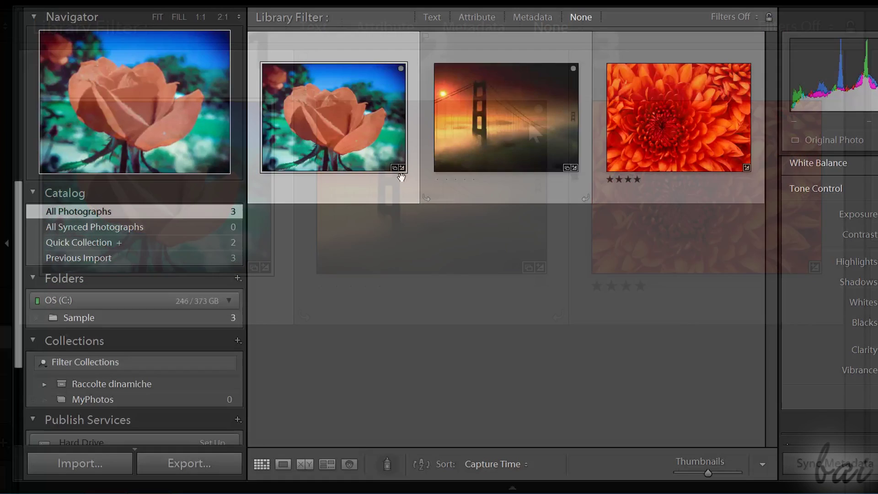
{"action": "left_click", "coordinate": [121, 240]}
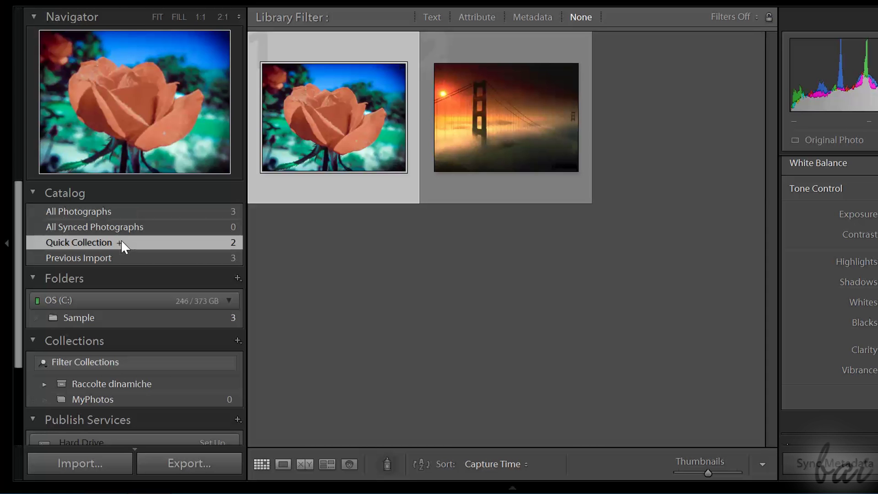
Step: Save the Quick Collection as MyFavoritePhotos with clearing after saving enabled, and open the saved collection
{"action": "right_click", "coordinate": [124, 244]}
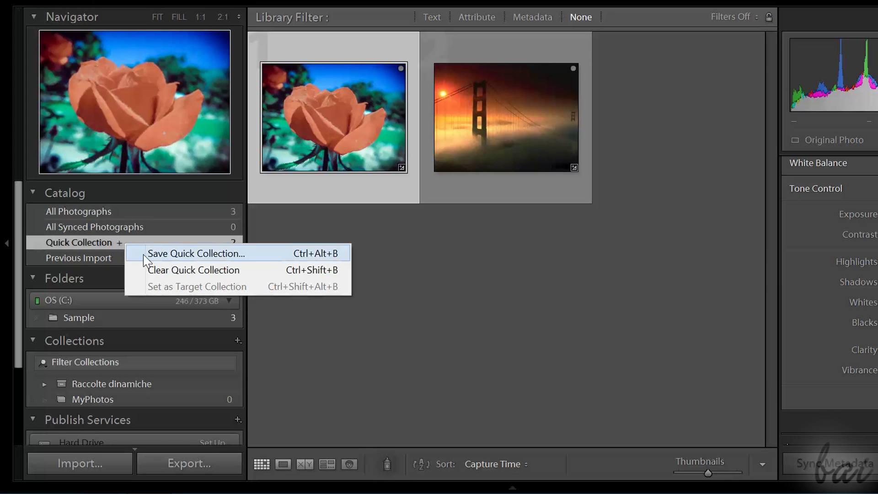
{"action": "left_click", "coordinate": [145, 255]}
{"action": "type", "text": "MyFavoritePhotos"}
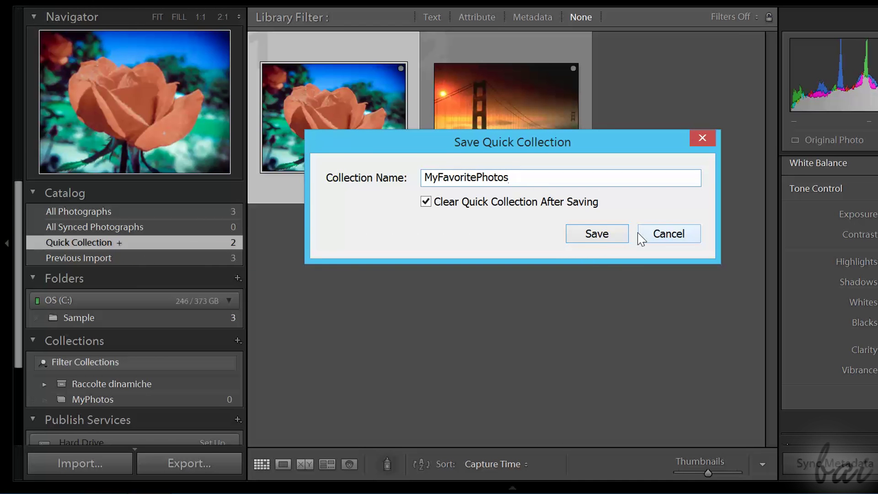
{"action": "left_click", "coordinate": [596, 236]}
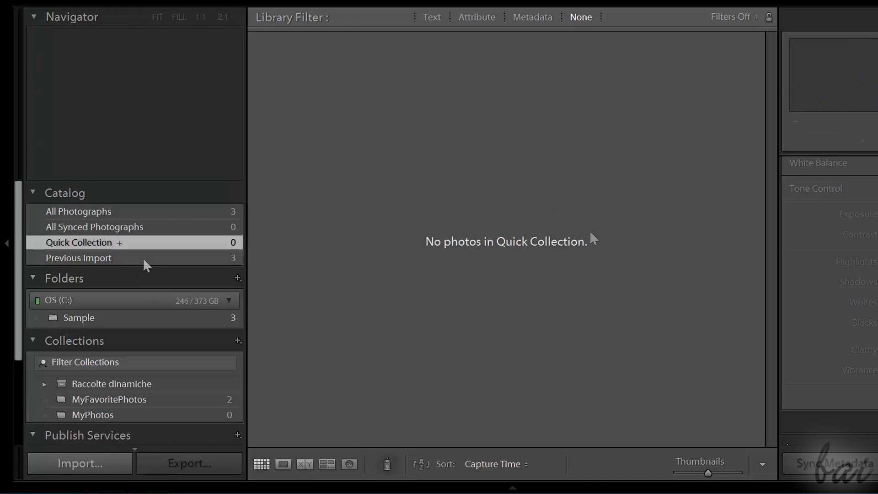
{"action": "scroll", "coordinate": [144, 261], "scroll_direction": "down", "scroll_amount": 3}
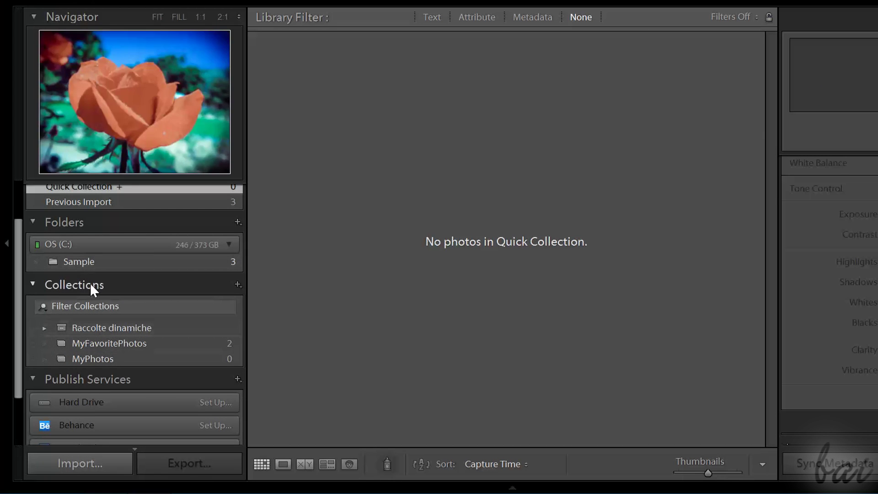
{"action": "left_click", "coordinate": [108, 343]}
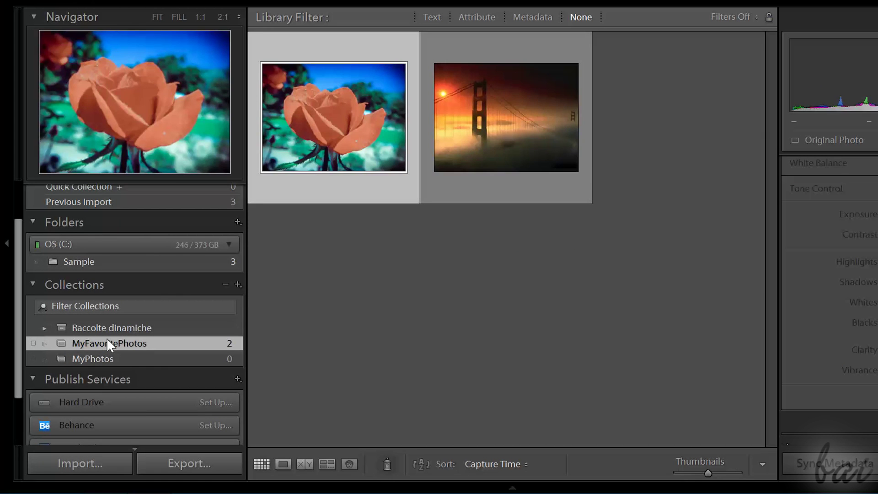